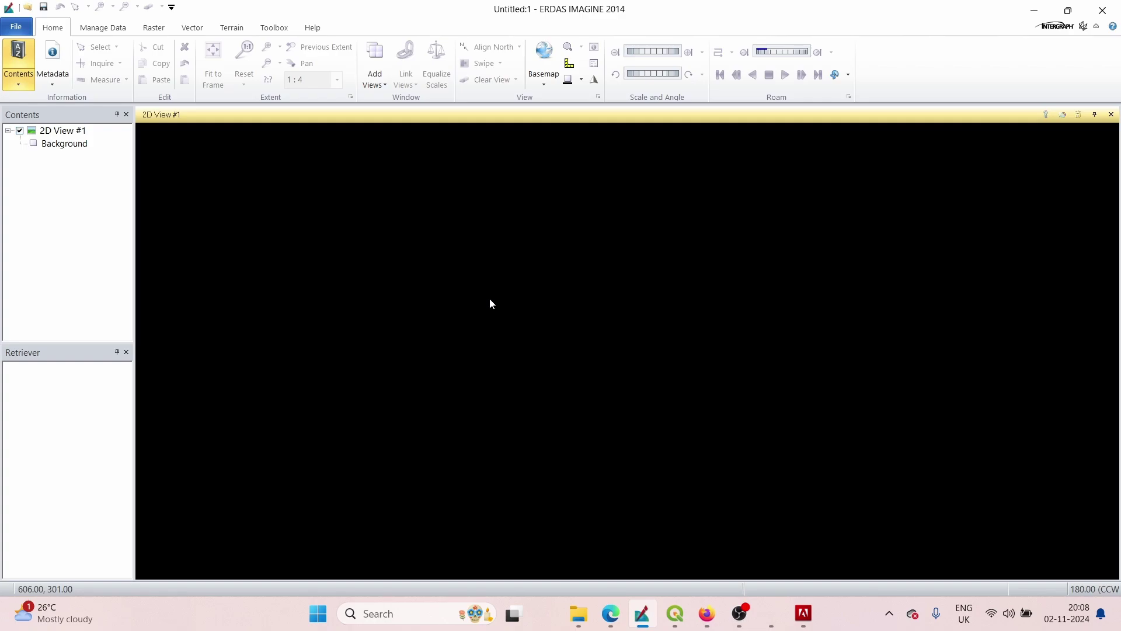
# - Add the raster bengal.tif from the RS_Images folder to the 2D view and fit it to the frame
pyautogui.rightClick(488, 252)
pyautogui.click(563, 120)
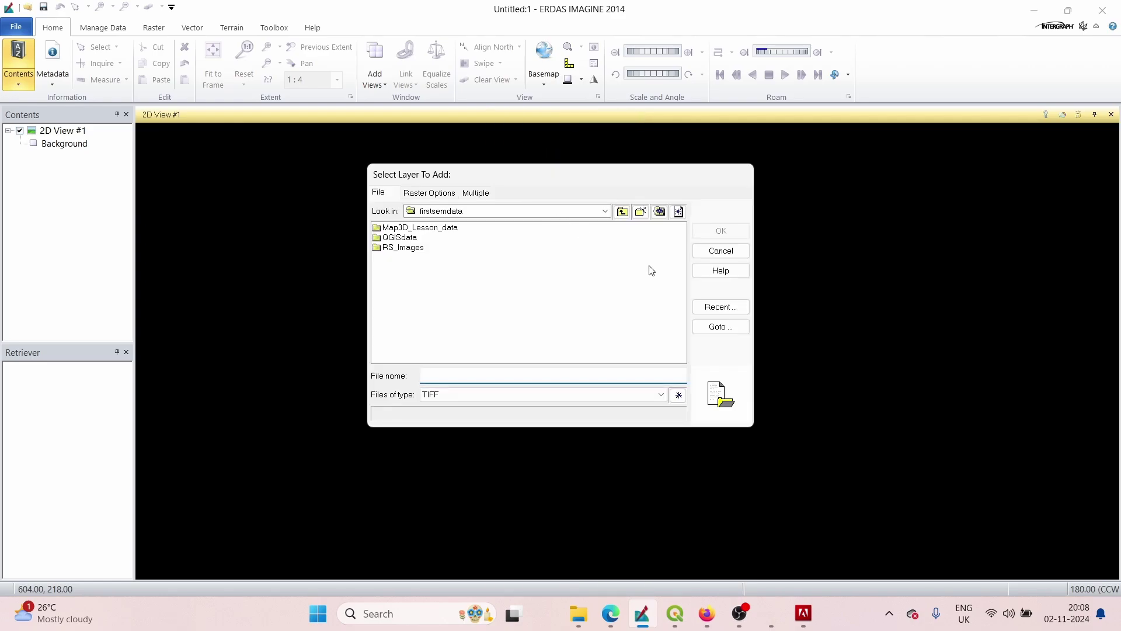
pyautogui.click(412, 249)
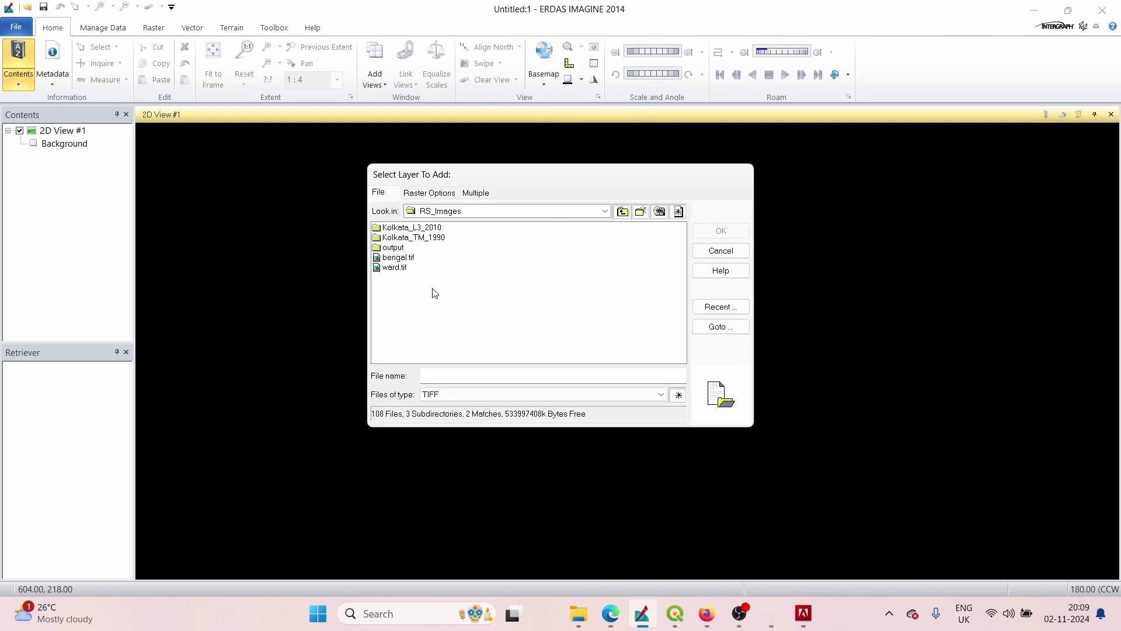
pyautogui.click(402, 258)
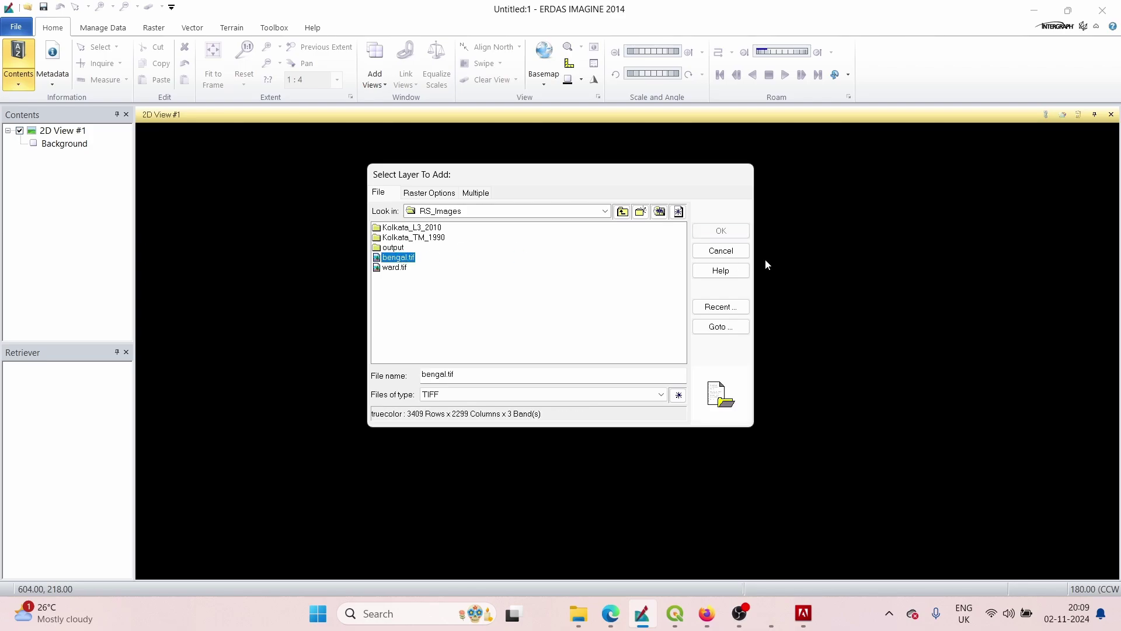
pyautogui.click(742, 231)
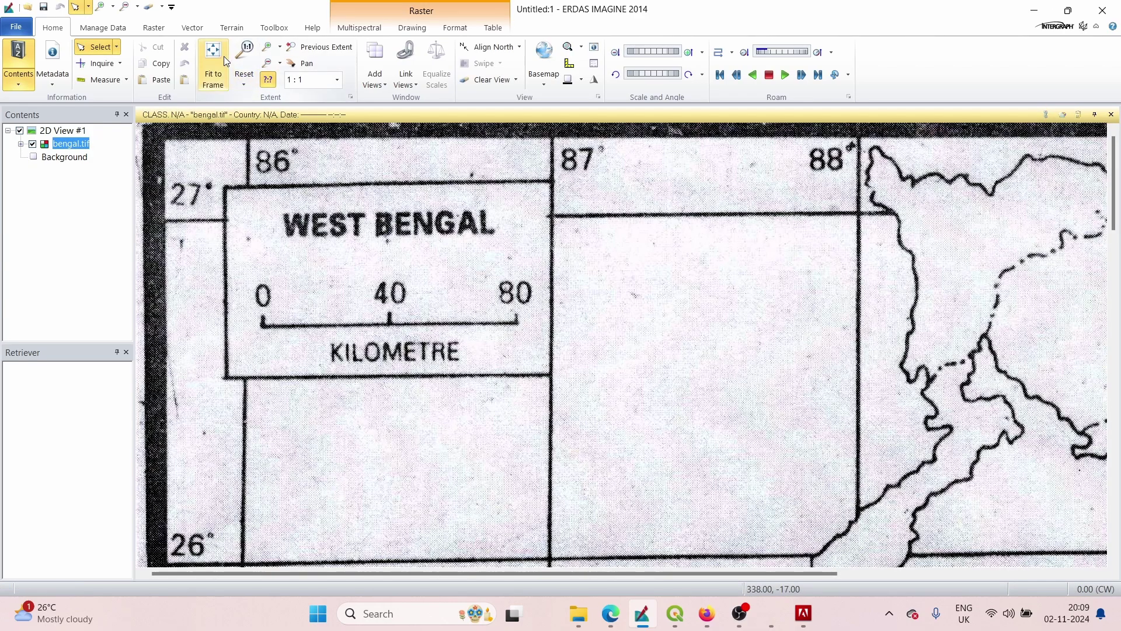
pyautogui.click(214, 58)
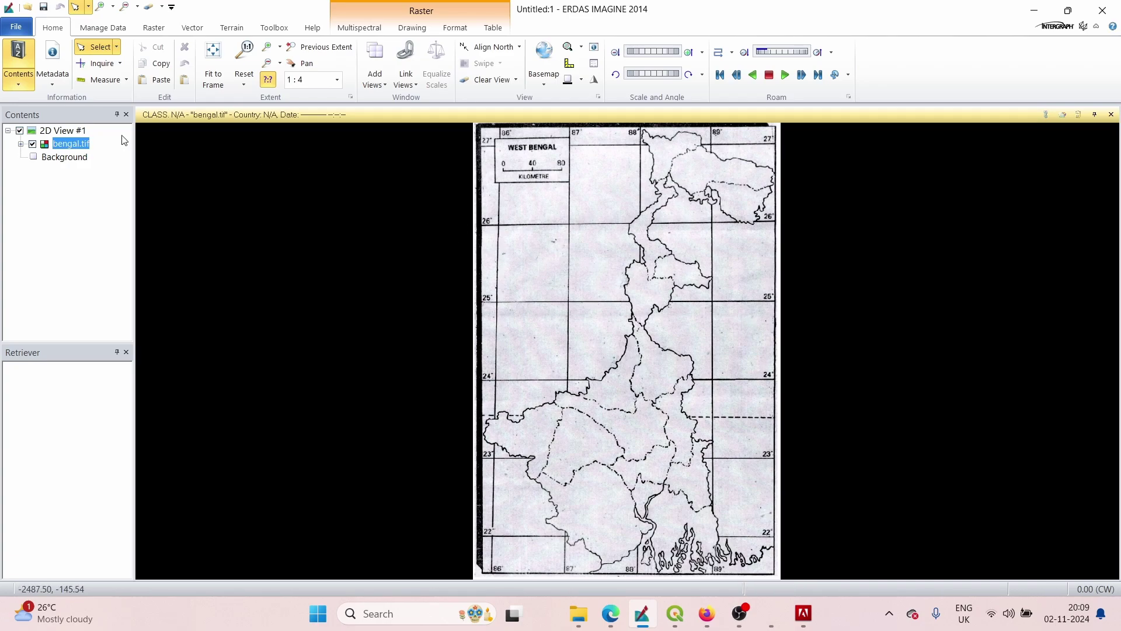
# - Examine the image metadata of bengal.tif, including its map and projection information, and close it
pyautogui.rightClick(71, 145)
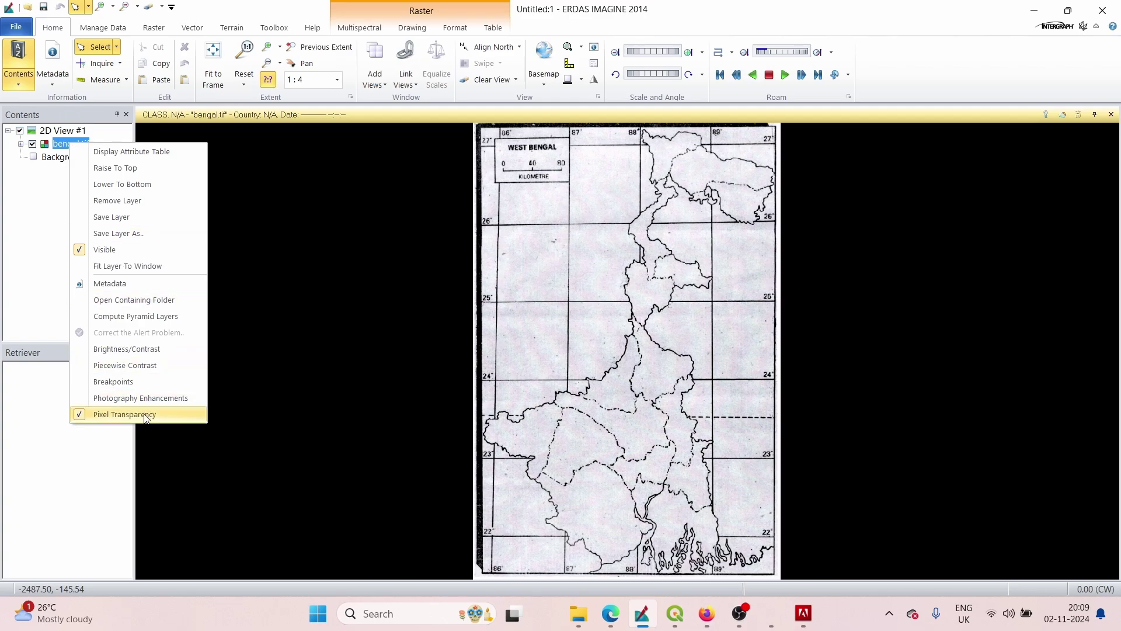
pyautogui.click(299, 184)
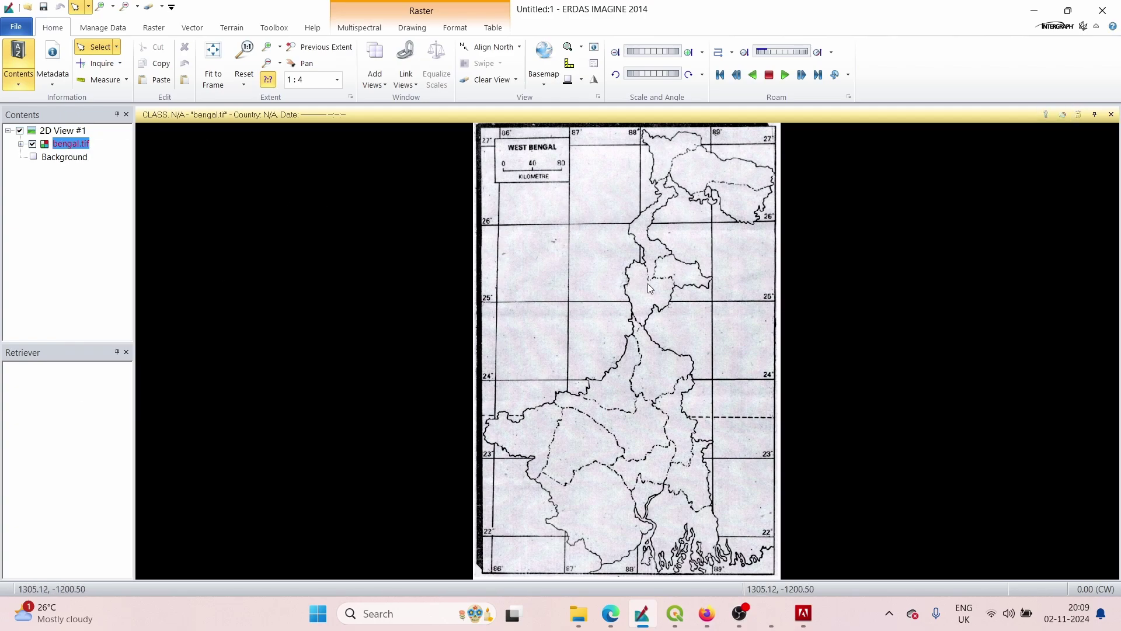
pyautogui.click(52, 55)
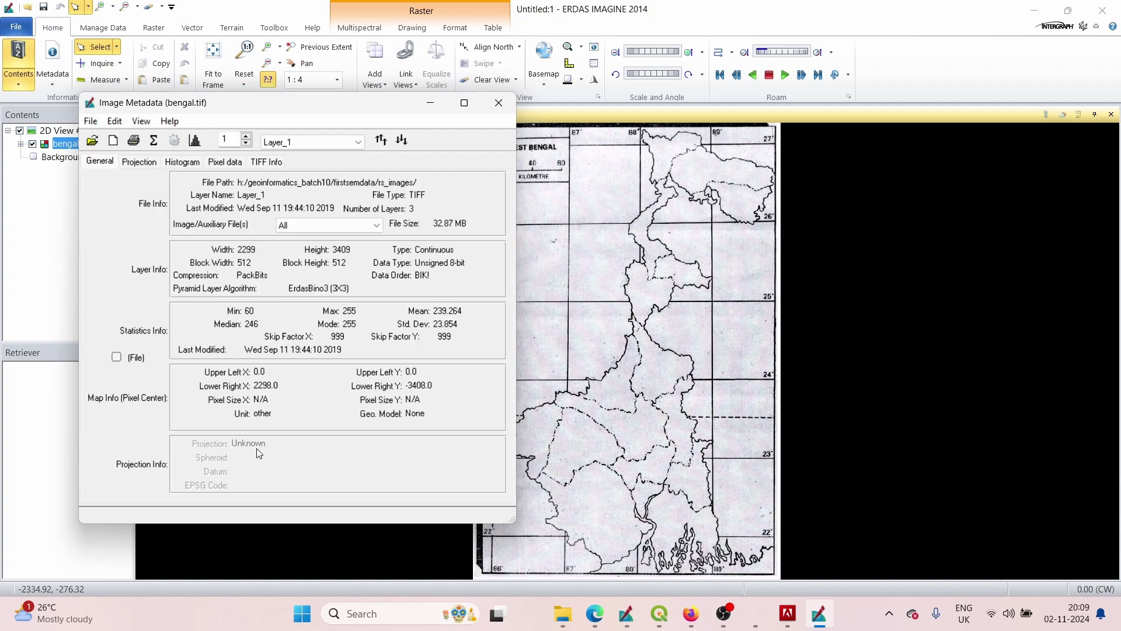
pyautogui.click(499, 103)
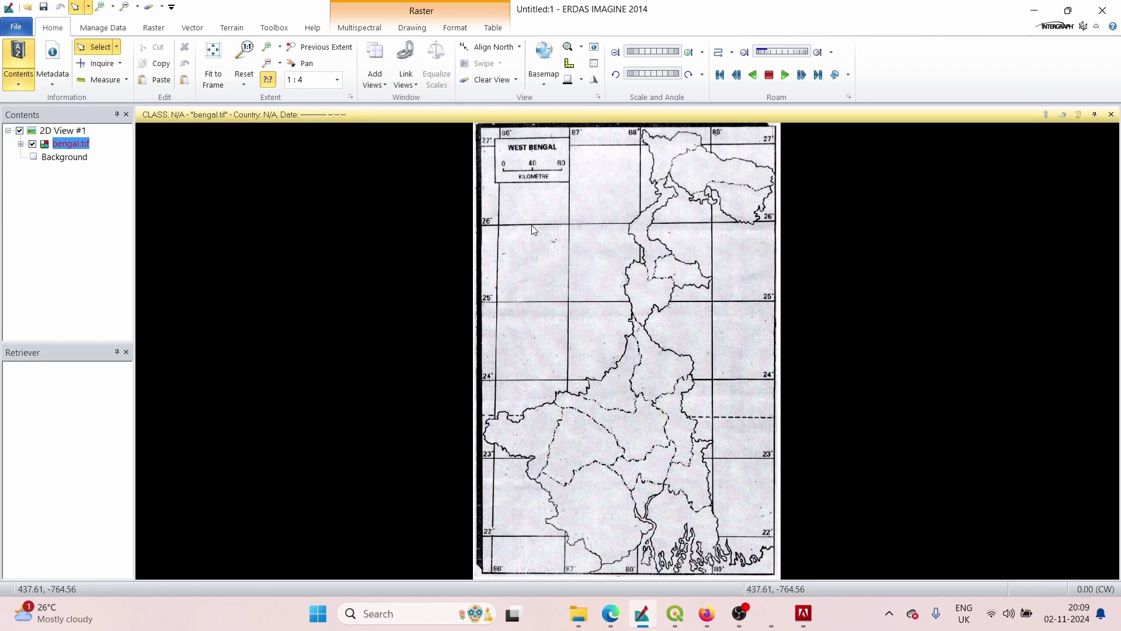
# - Start control-point geometric correction of bengal.tif with the Polynomial model, collecting reference points by Keyboard Only
pyautogui.click(373, 28)
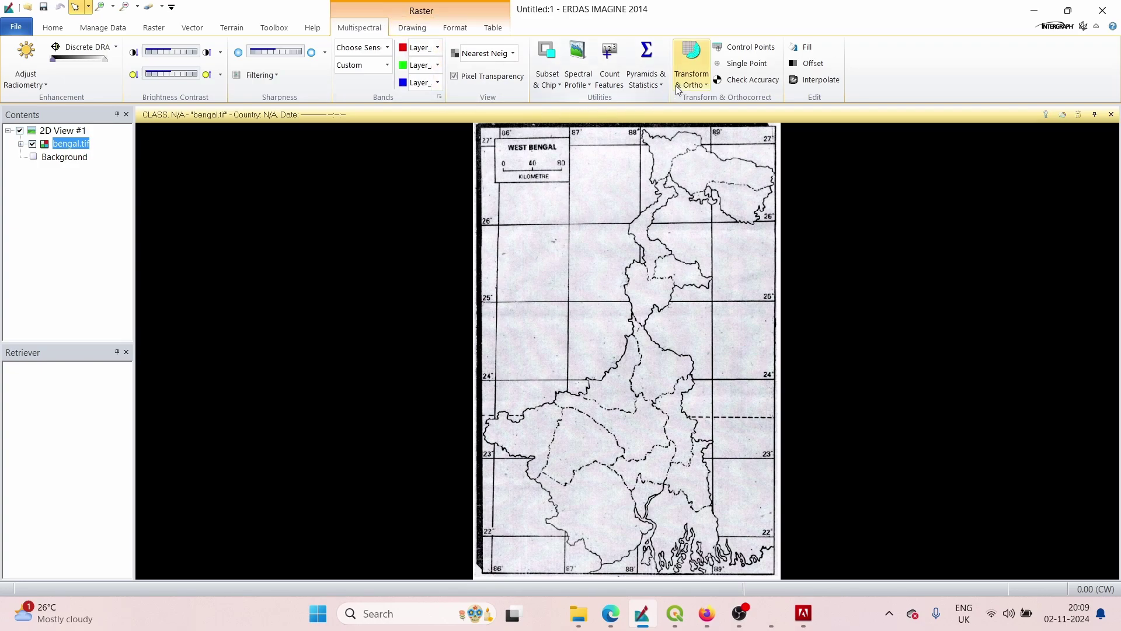
pyautogui.click(745, 53)
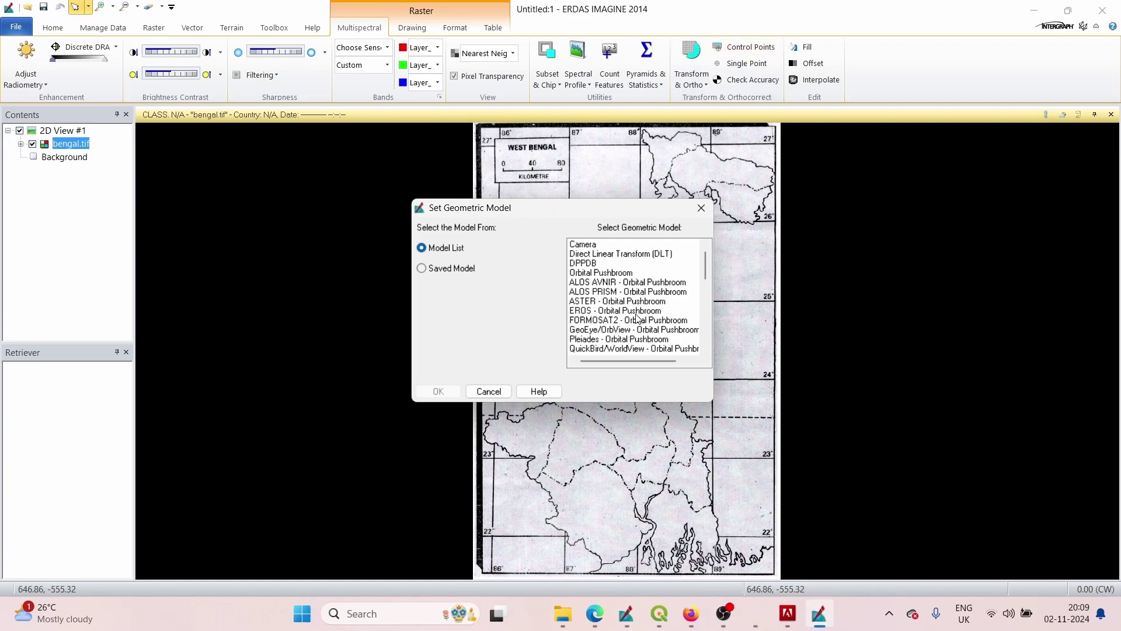
pyautogui.scroll(-2, 638, 316)
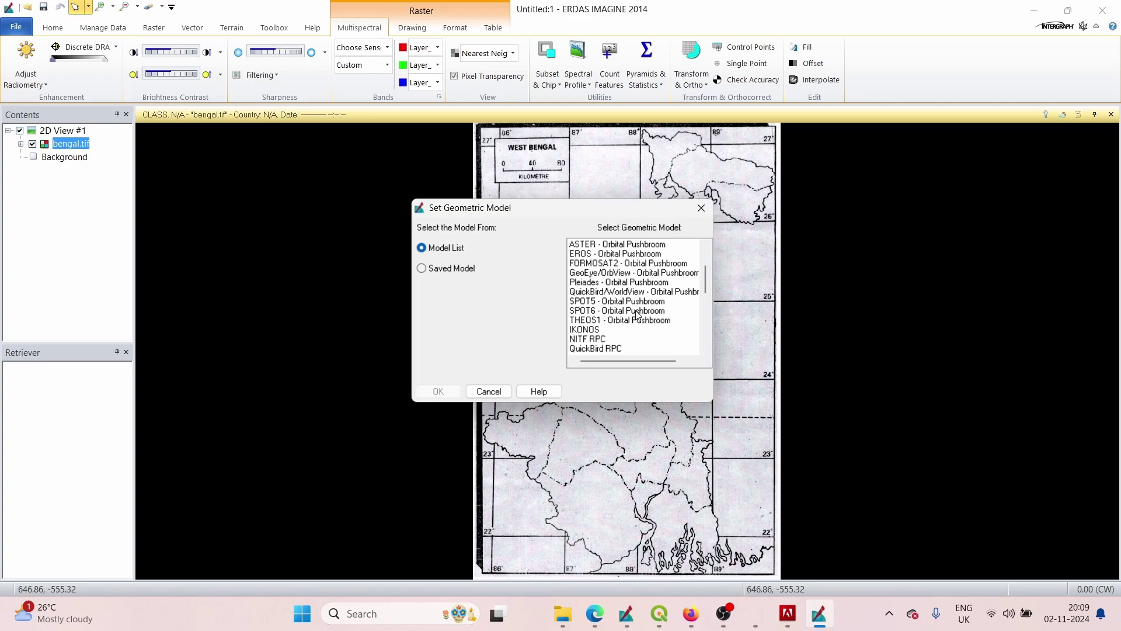
pyautogui.scroll(-6, 638, 316)
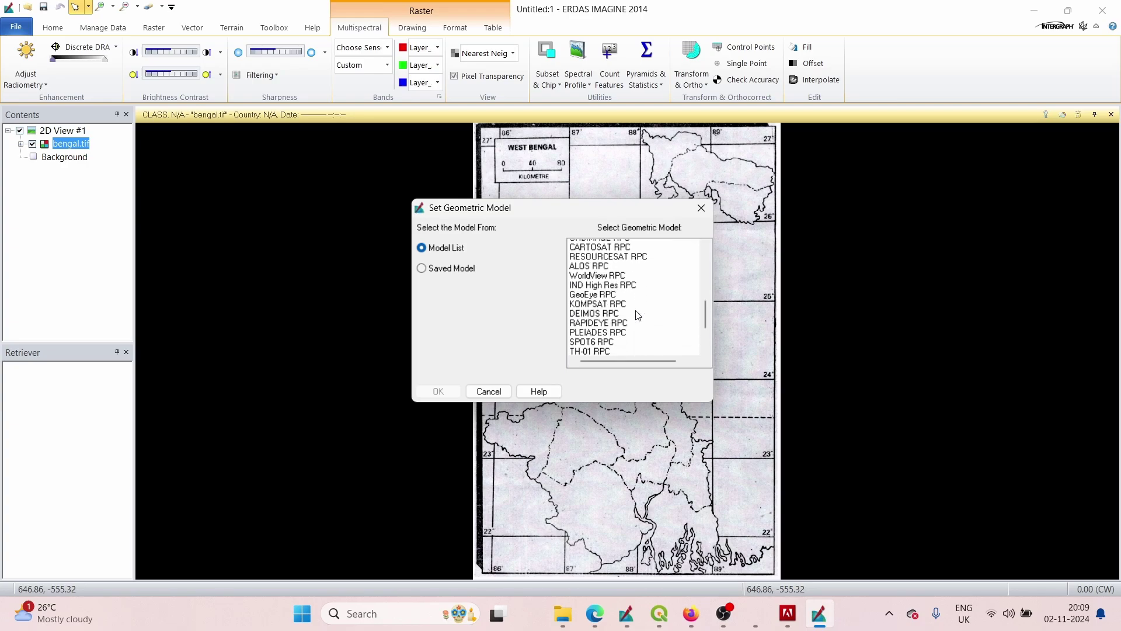
pyautogui.scroll(-2, 638, 316)
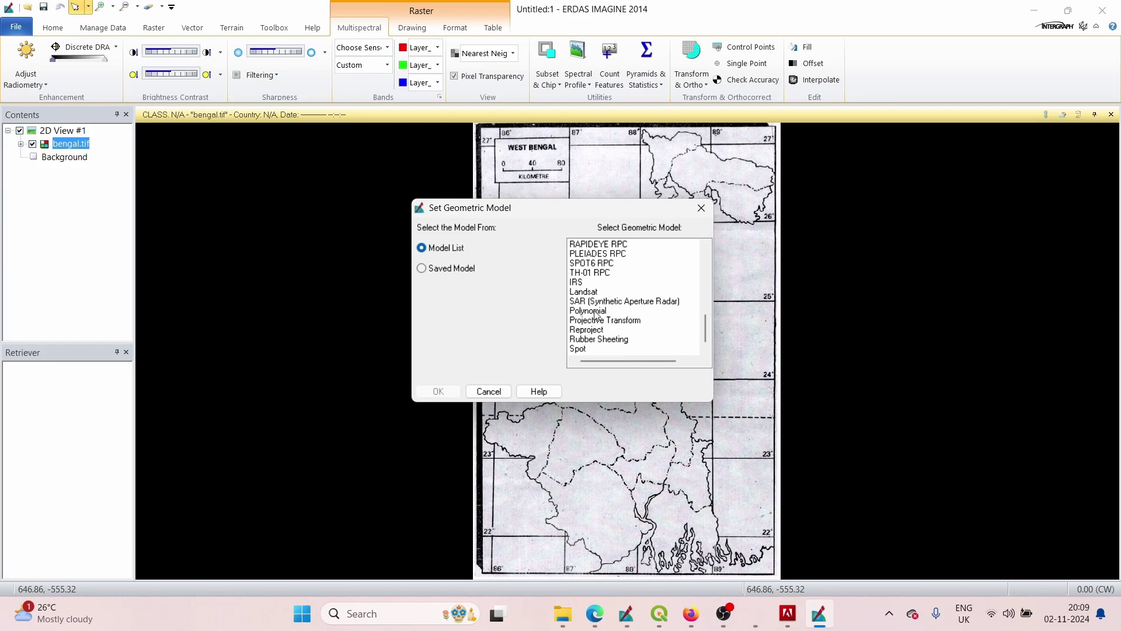
pyautogui.click(595, 312)
pyautogui.click(430, 391)
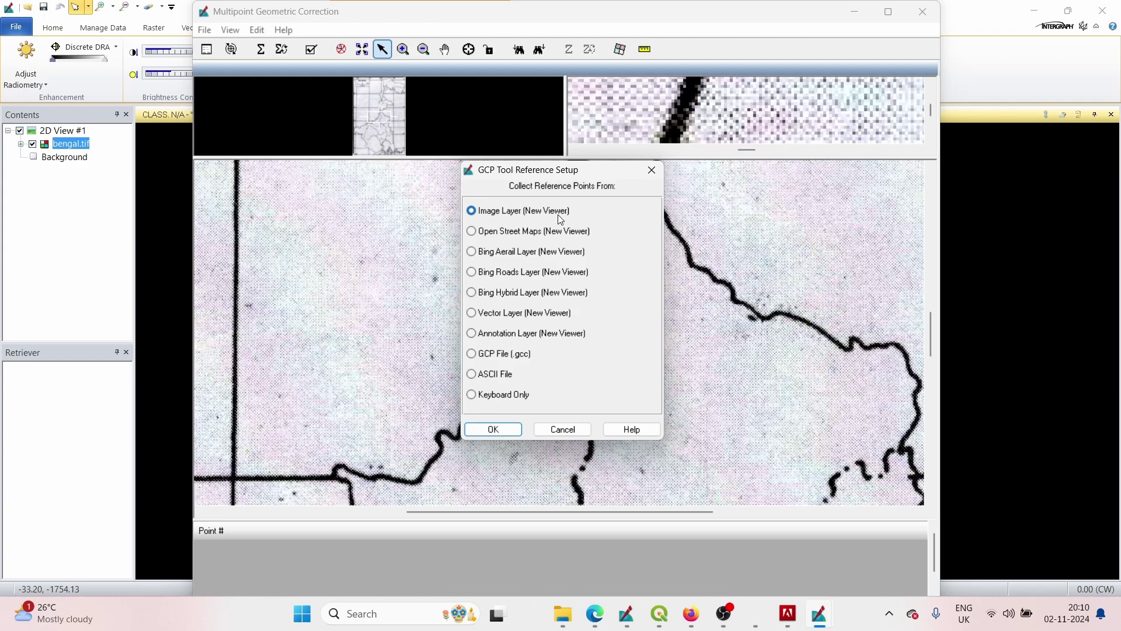
pyautogui.click(472, 395)
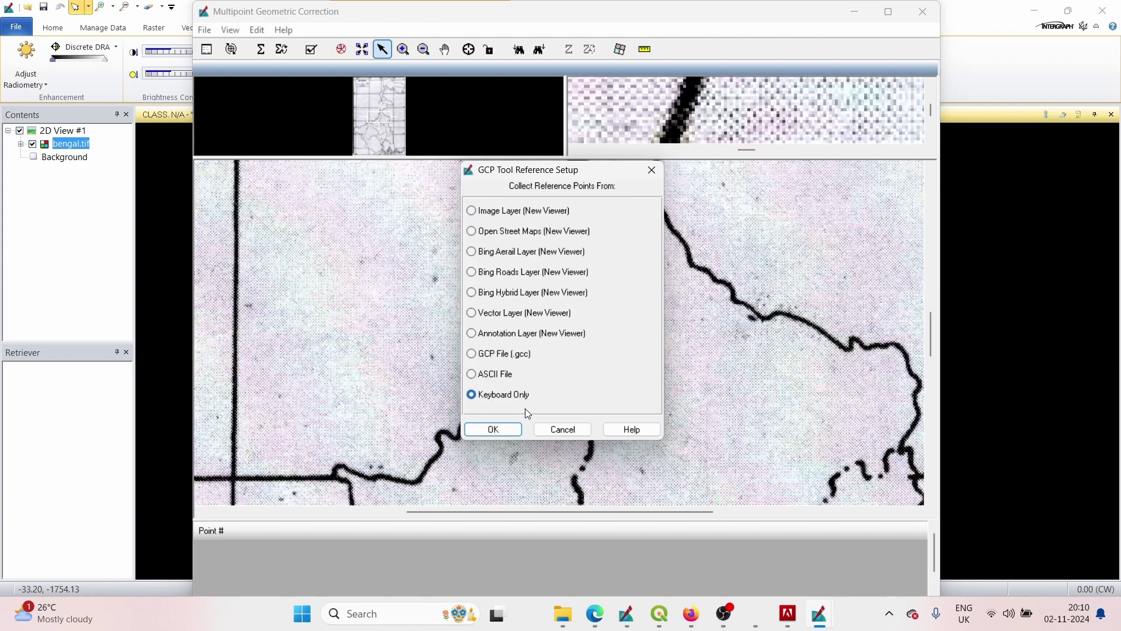
pyautogui.click(504, 430)
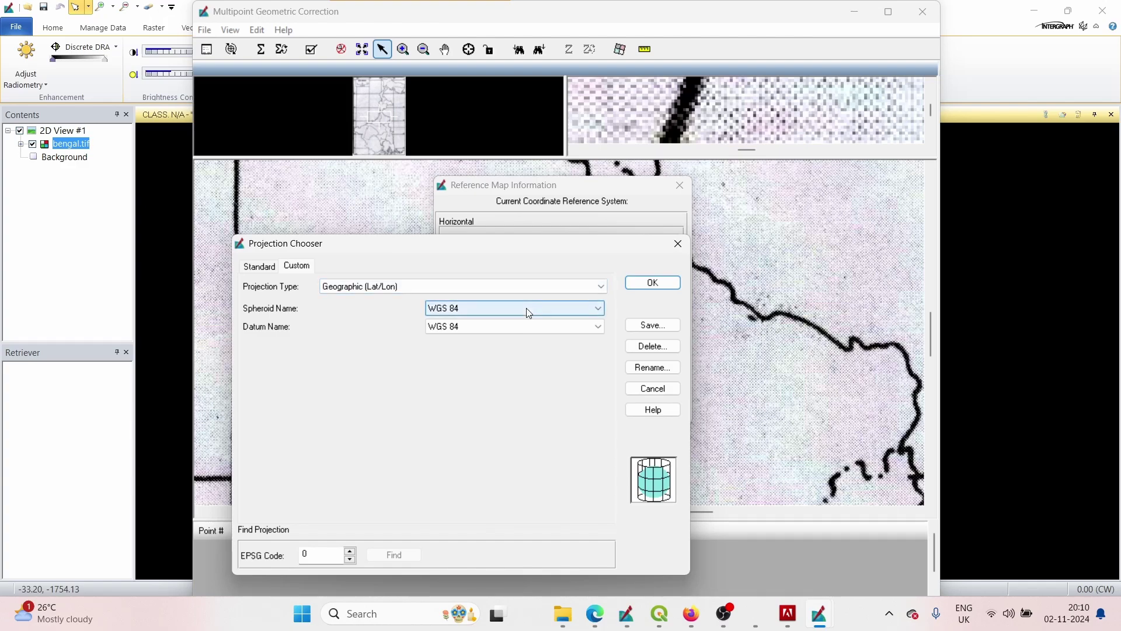
# - Set the Geographic (Lat/Lon) reference projection's spheroid to Everest, accept the reference map information and close the polynomial model properties
pyautogui.click(529, 313)
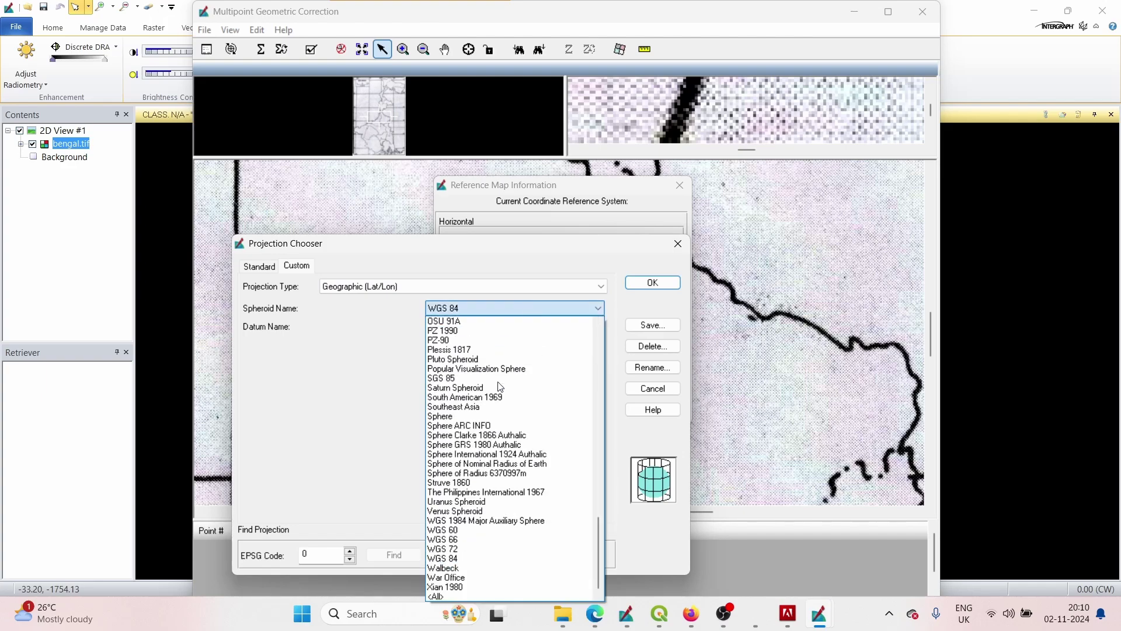
pyautogui.scroll(2, 490, 413)
pyautogui.scroll(9, 490, 413)
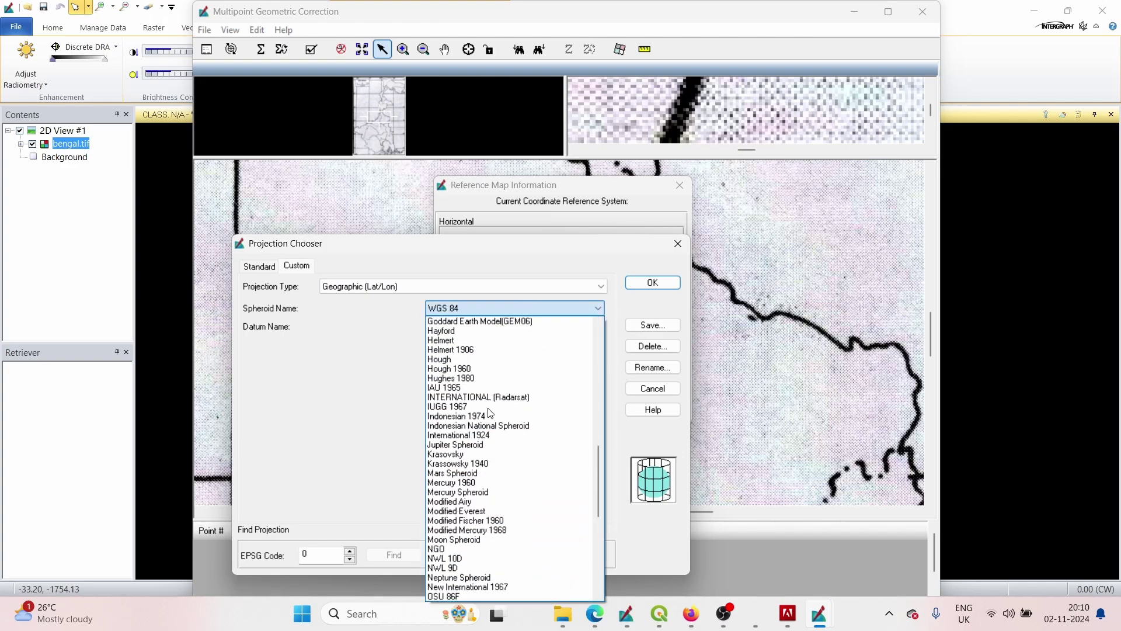
pyautogui.scroll(4, 491, 413)
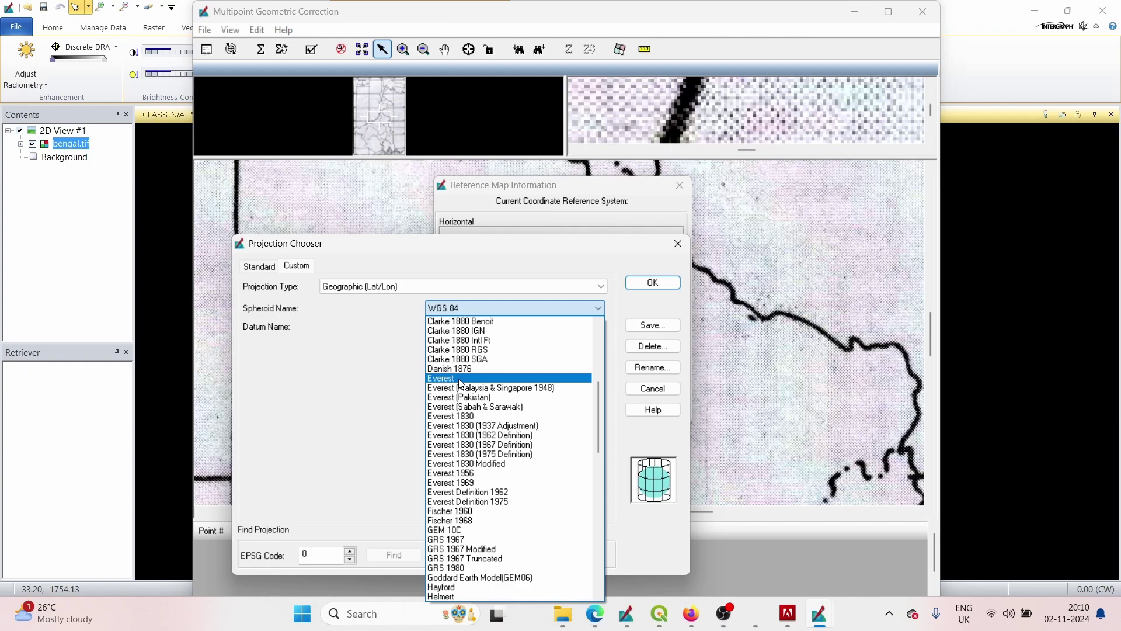
pyautogui.click(461, 379)
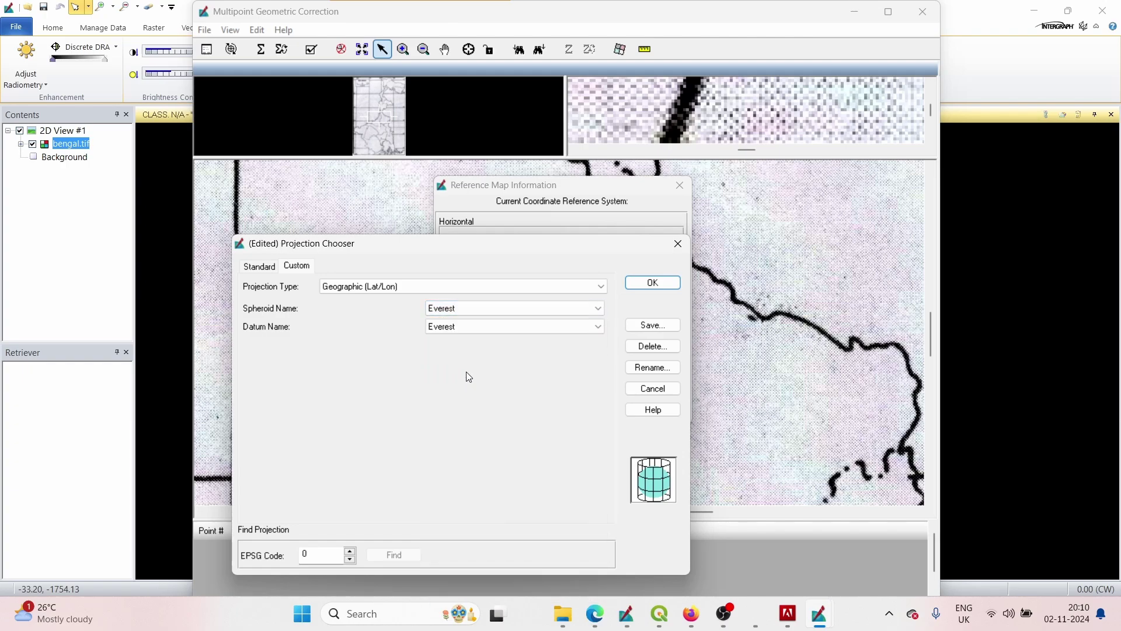
pyautogui.click(640, 281)
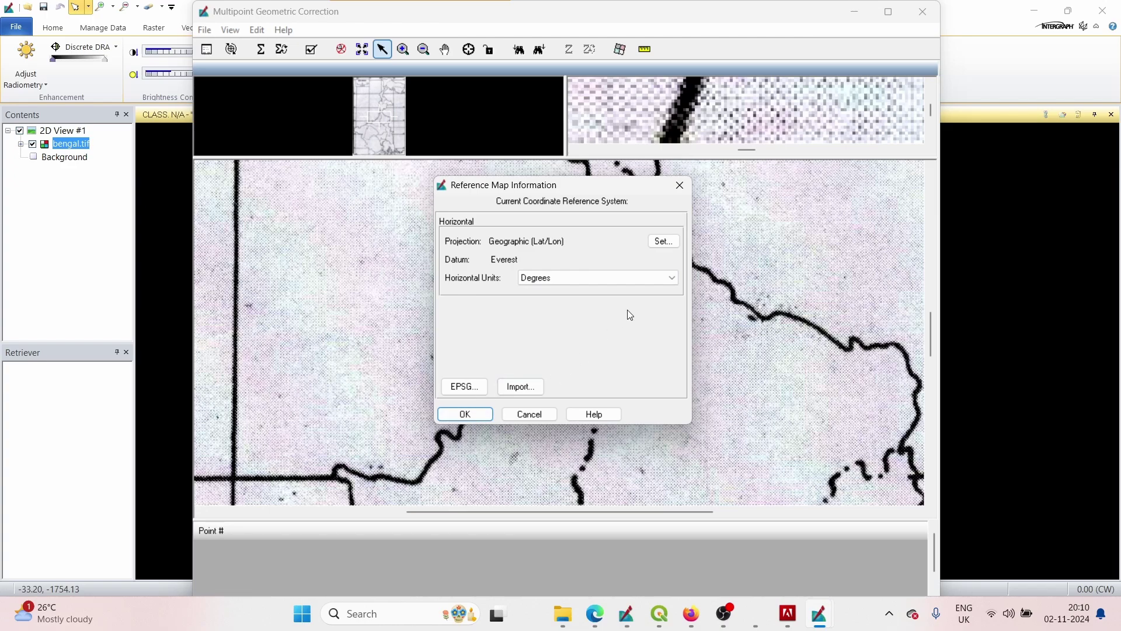
pyautogui.click(466, 414)
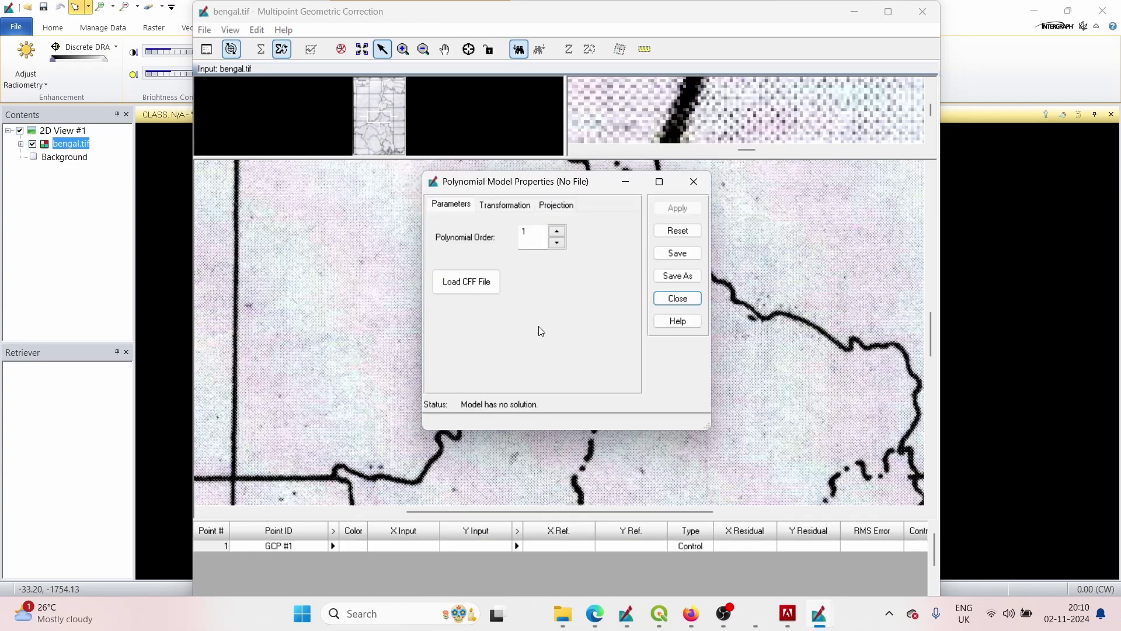
pyautogui.click(677, 299)
# - Place the first ground control point on the intersection of the 87° meridian and the 27° parallel
pyautogui.scroll(-3, 510, 308)
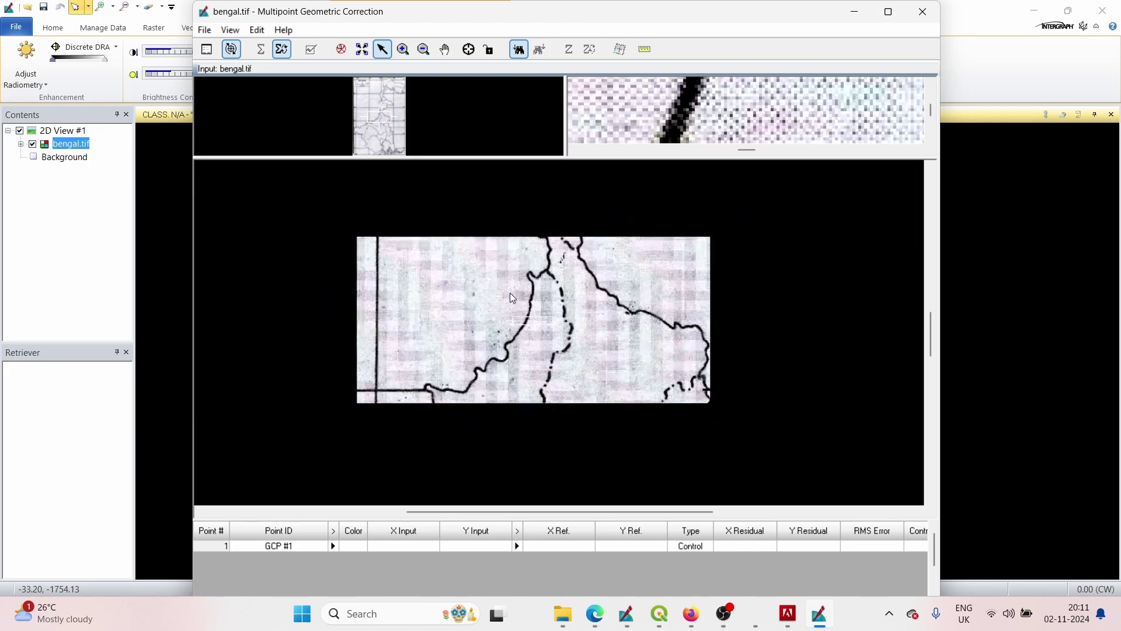
pyautogui.scroll(-3, 506, 278)
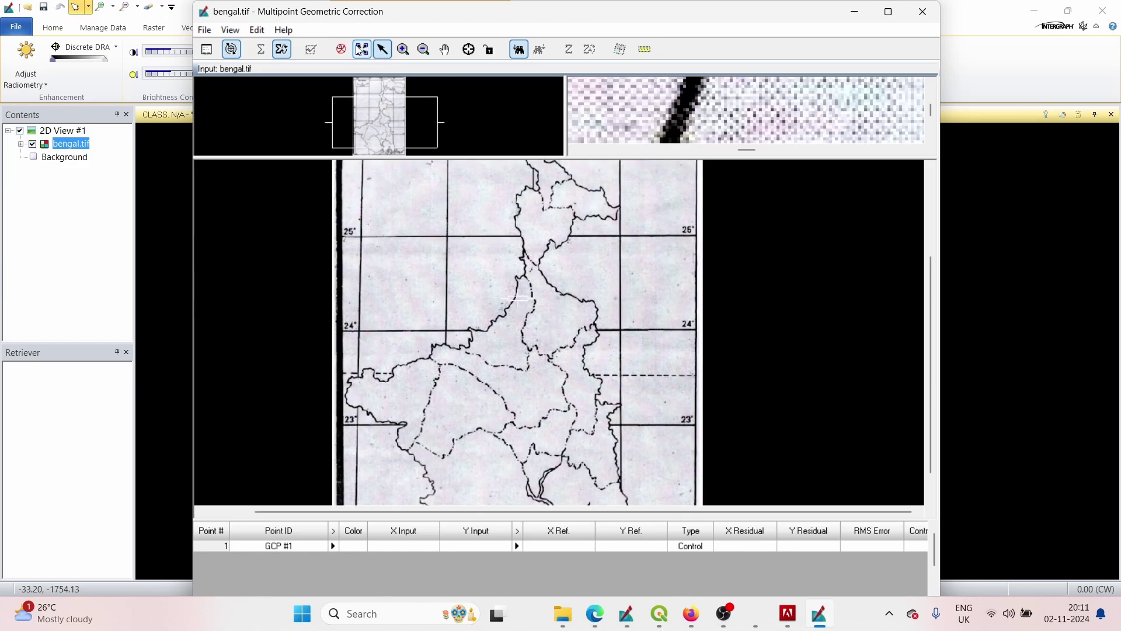
pyautogui.click(359, 49)
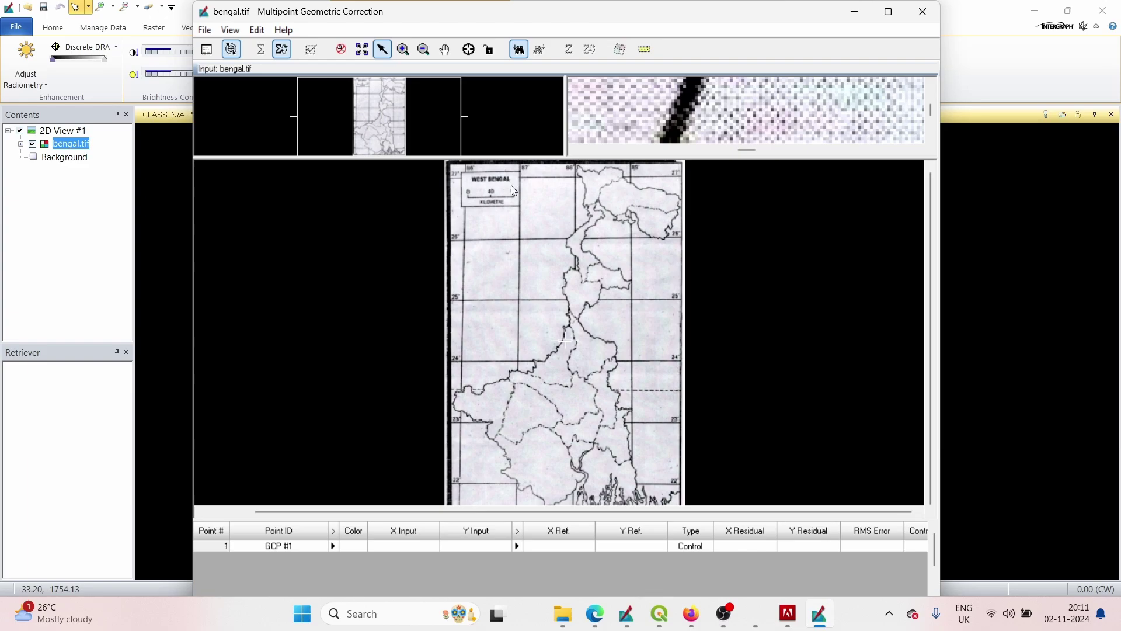
pyautogui.scroll(2, 511, 185)
pyautogui.scroll(3, 527, 171)
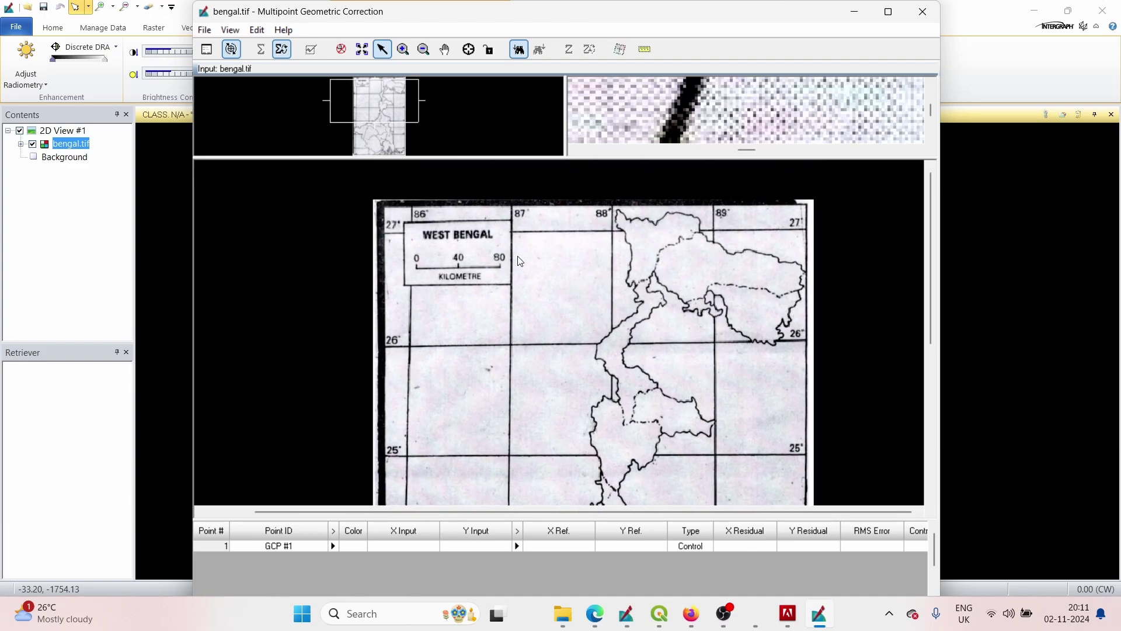
pyautogui.scroll(3, 483, 270)
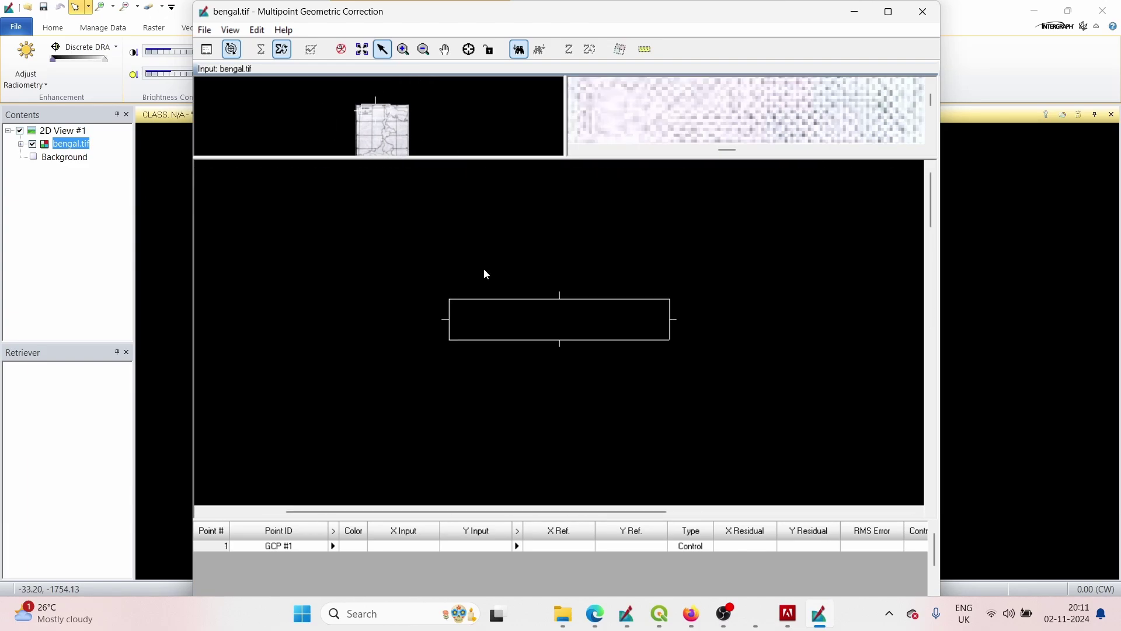
pyautogui.scroll(-1, 481, 271)
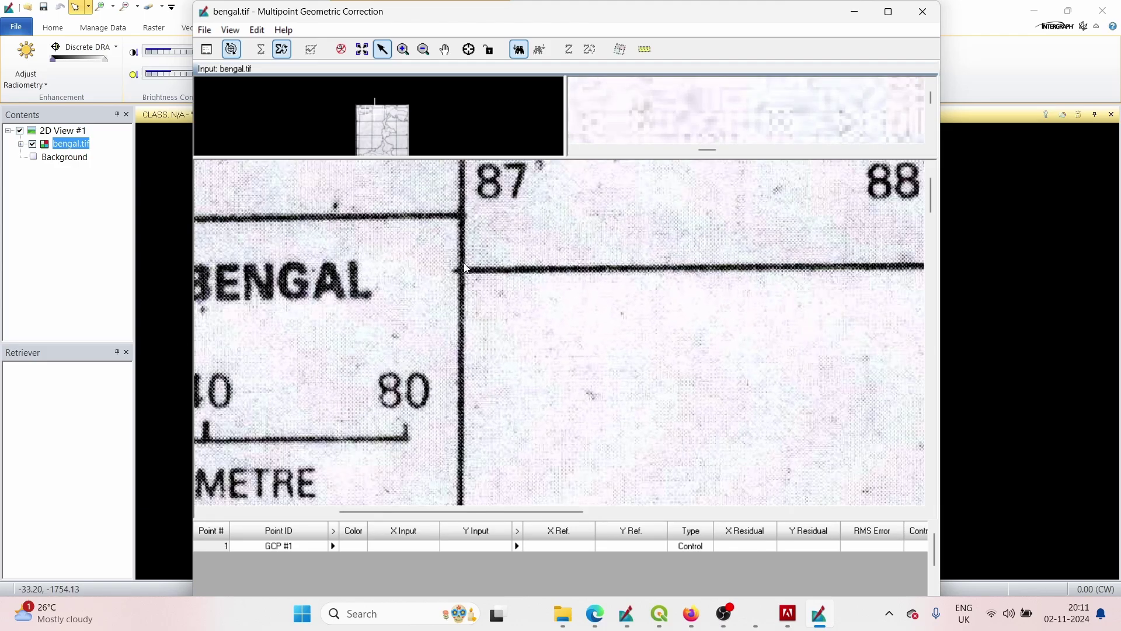
pyautogui.scroll(4, 466, 272)
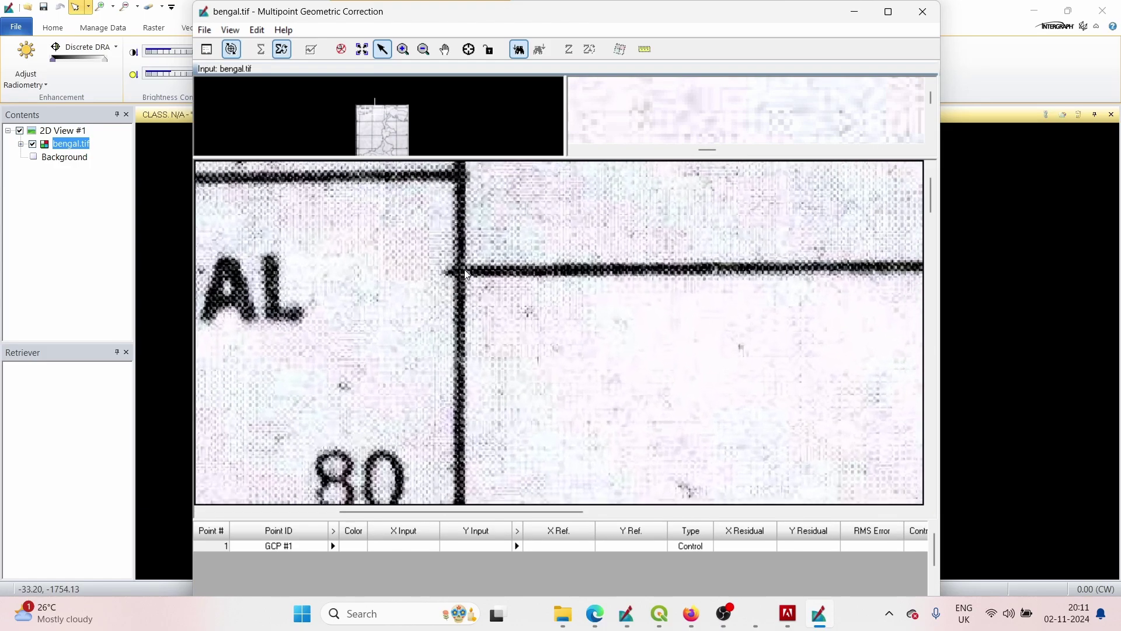
pyautogui.scroll(2, 466, 273)
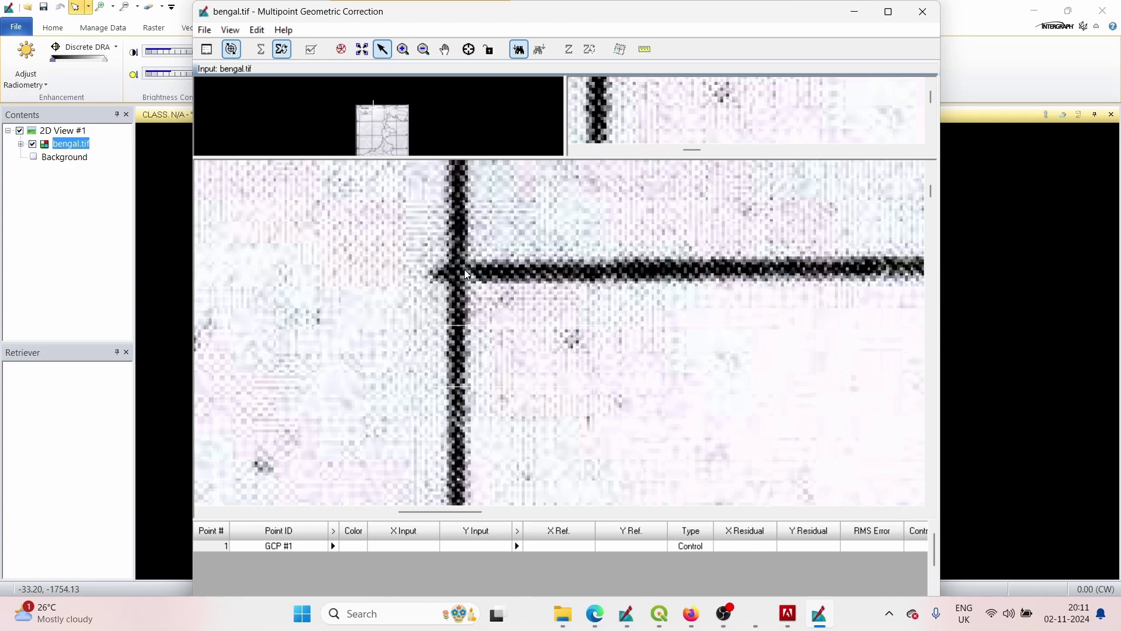
pyautogui.scroll(1, 464, 269)
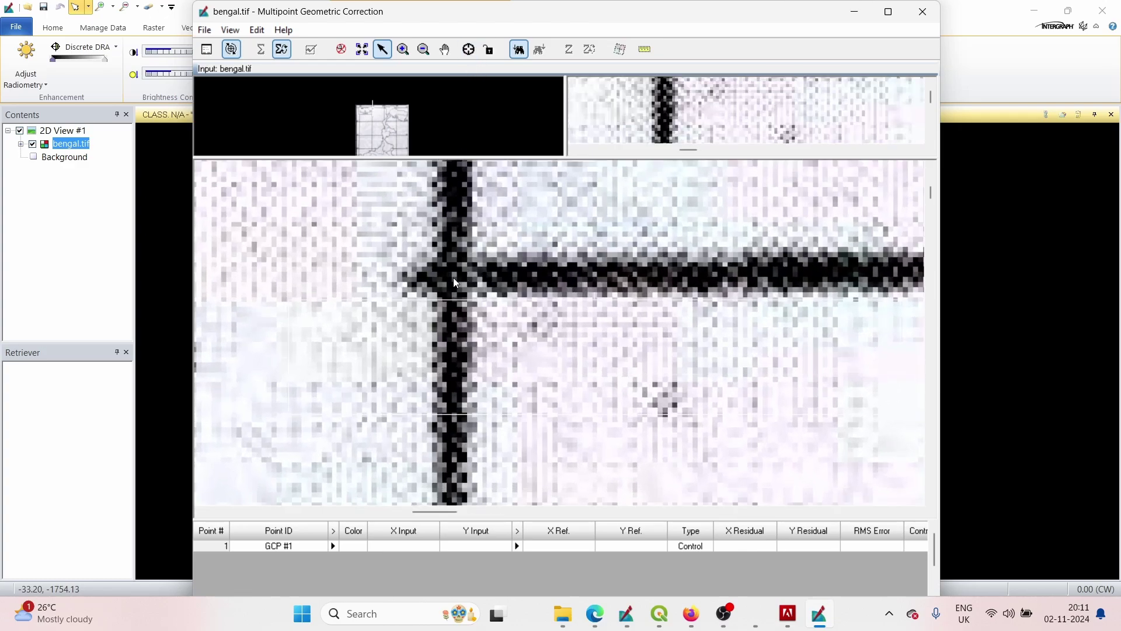
pyautogui.click(472, 54)
pyautogui.click(455, 266)
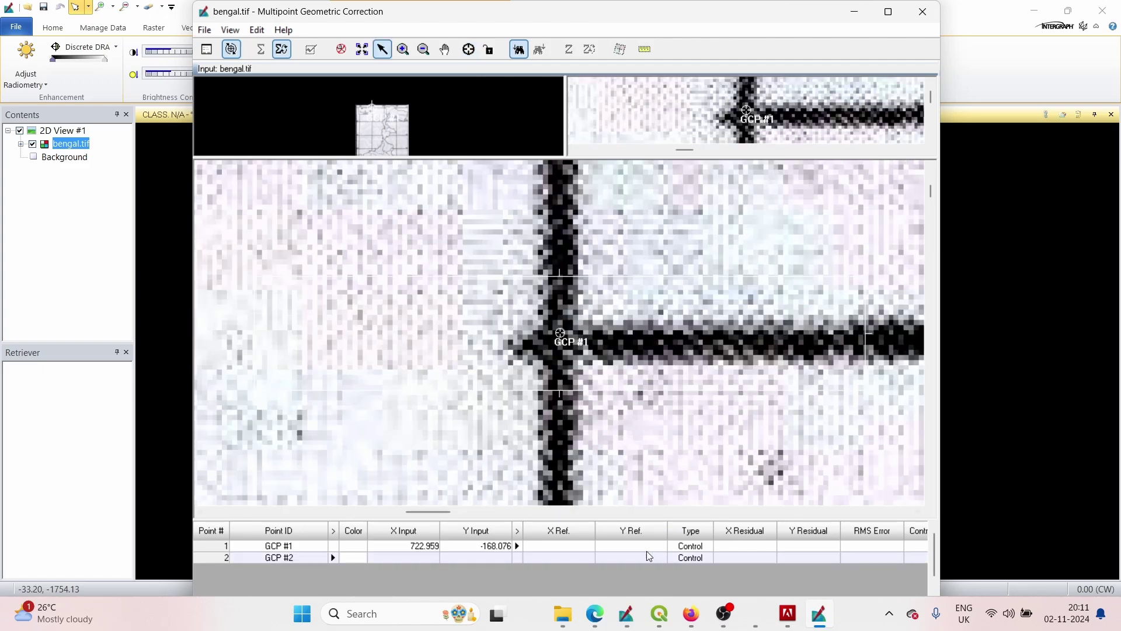
# - Set the first ground control point's reference coordinates to X 87 and Y 27
pyautogui.click(572, 546)
pyautogui.scroll(-2, 676, 435)
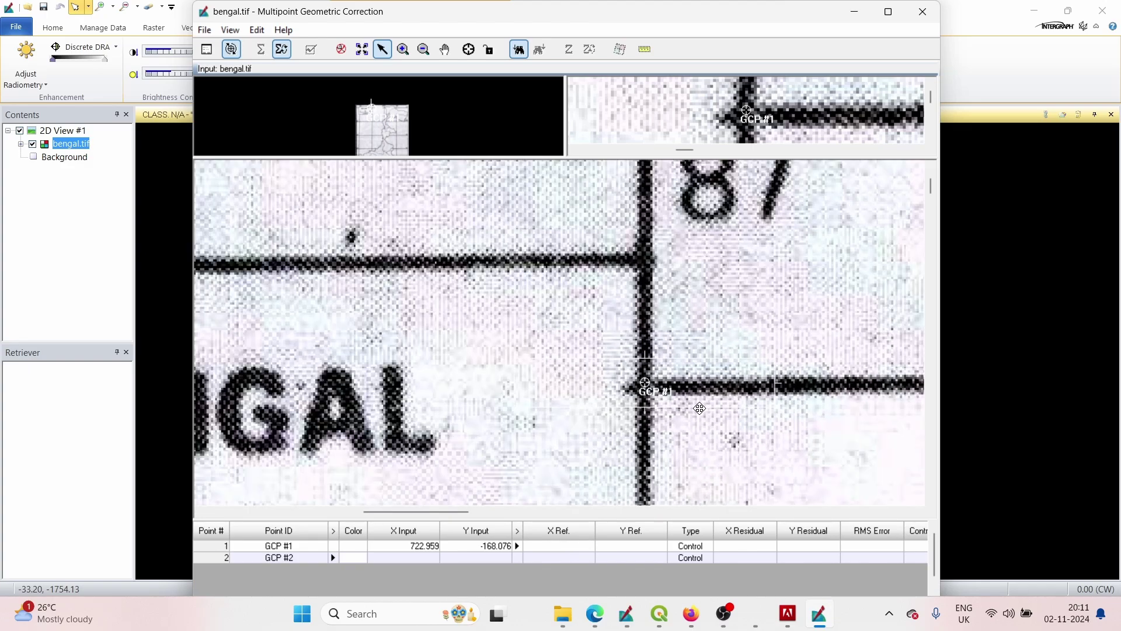
pyautogui.scroll(-2, 699, 407)
pyautogui.scroll(-4, 700, 408)
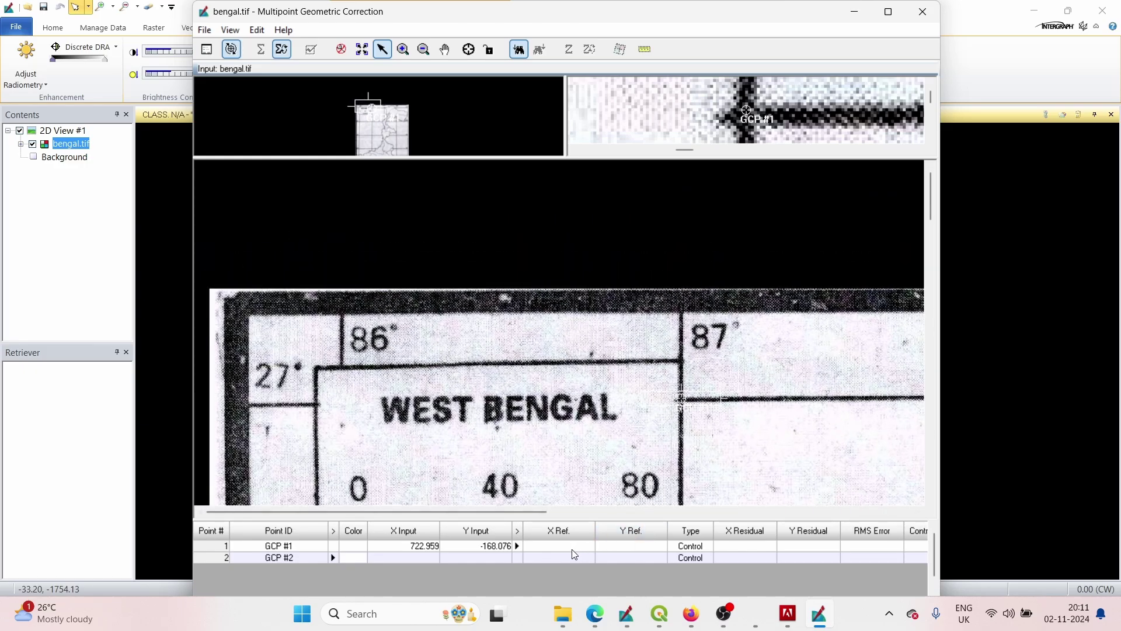
pyautogui.click(574, 546)
pyautogui.write('87')
pyautogui.press('Tab')
pyautogui.write('27')
pyautogui.press('Return')
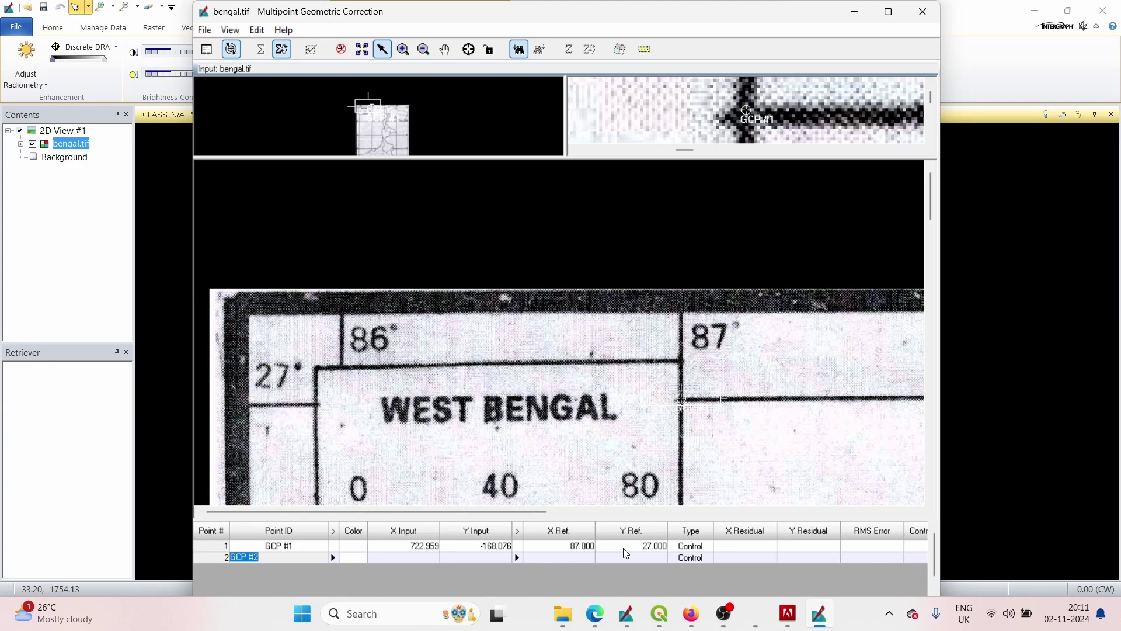
# - Place the second ground control point on the intersection of the 89° meridian and the 27° parallel
pyautogui.scroll(-1, 776, 439)
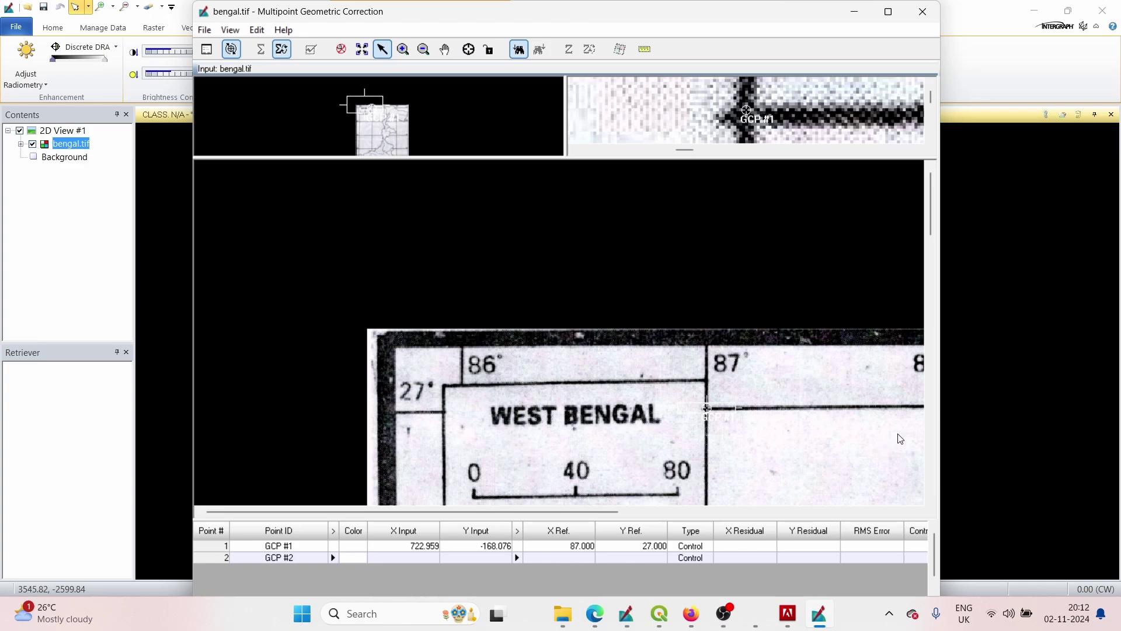
pyautogui.moveTo(901, 439); pyautogui.dragTo(603, 433)
pyautogui.moveTo(806, 446); pyautogui.dragTo(620, 439)
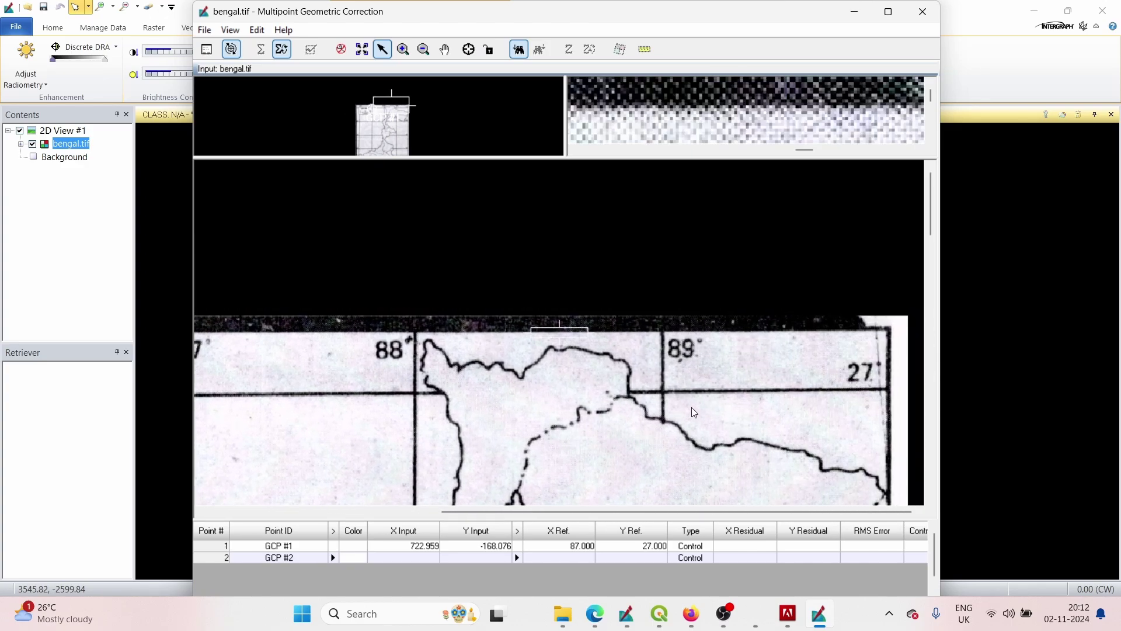
pyautogui.scroll(-3, 690, 408)
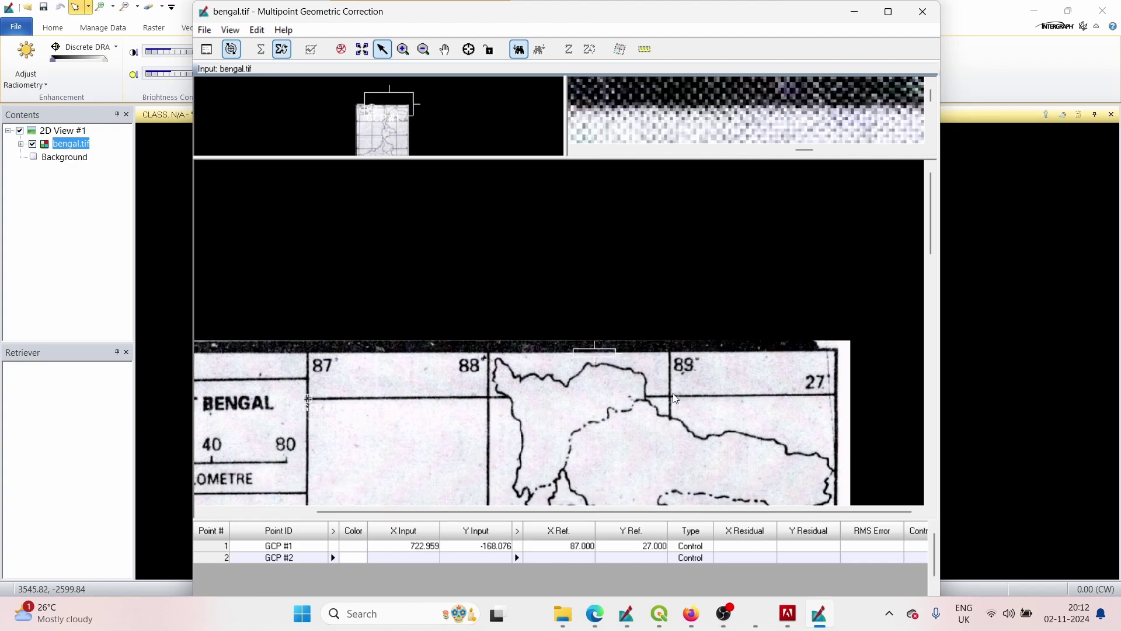
pyautogui.scroll(3, 675, 399)
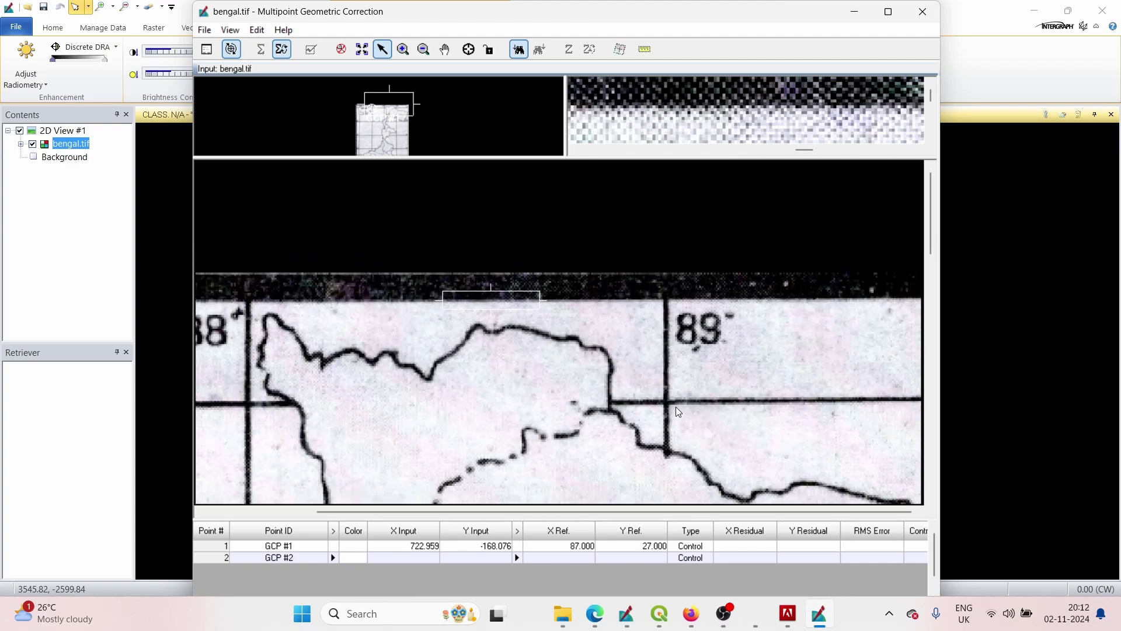
pyautogui.scroll(-1, 677, 412)
pyautogui.scroll(5, 666, 397)
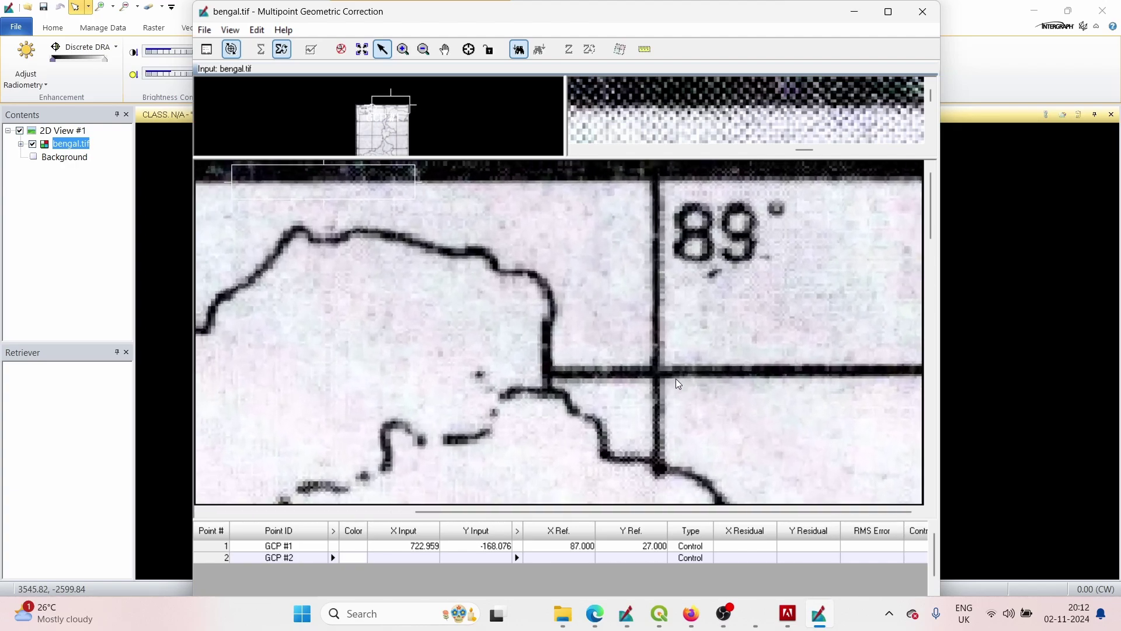
pyautogui.scroll(3, 642, 329)
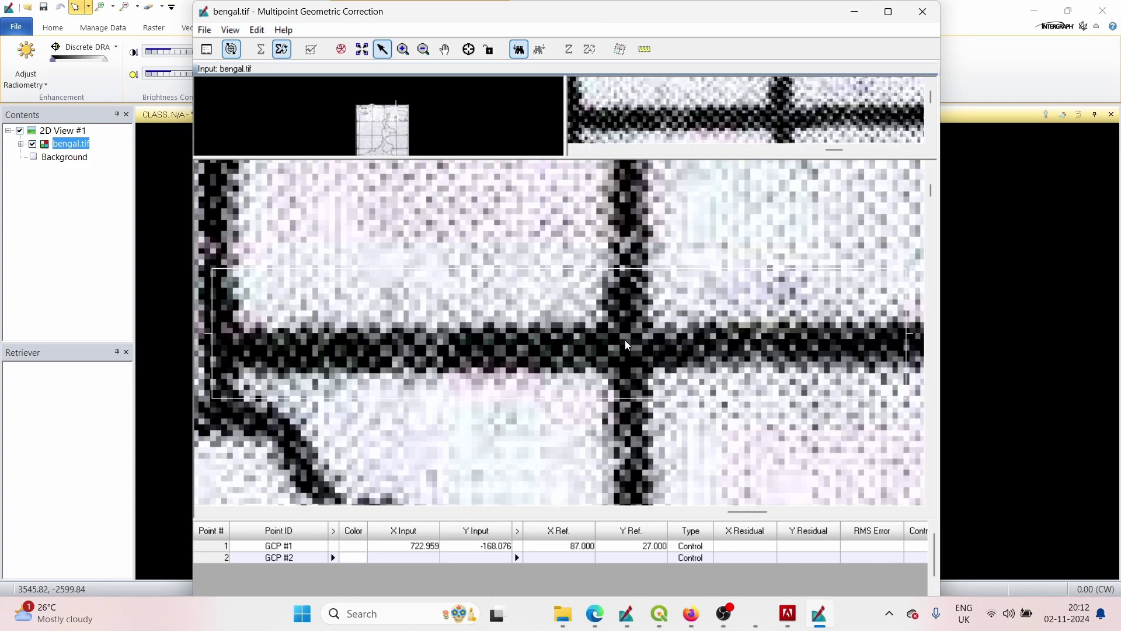
pyautogui.click(468, 49)
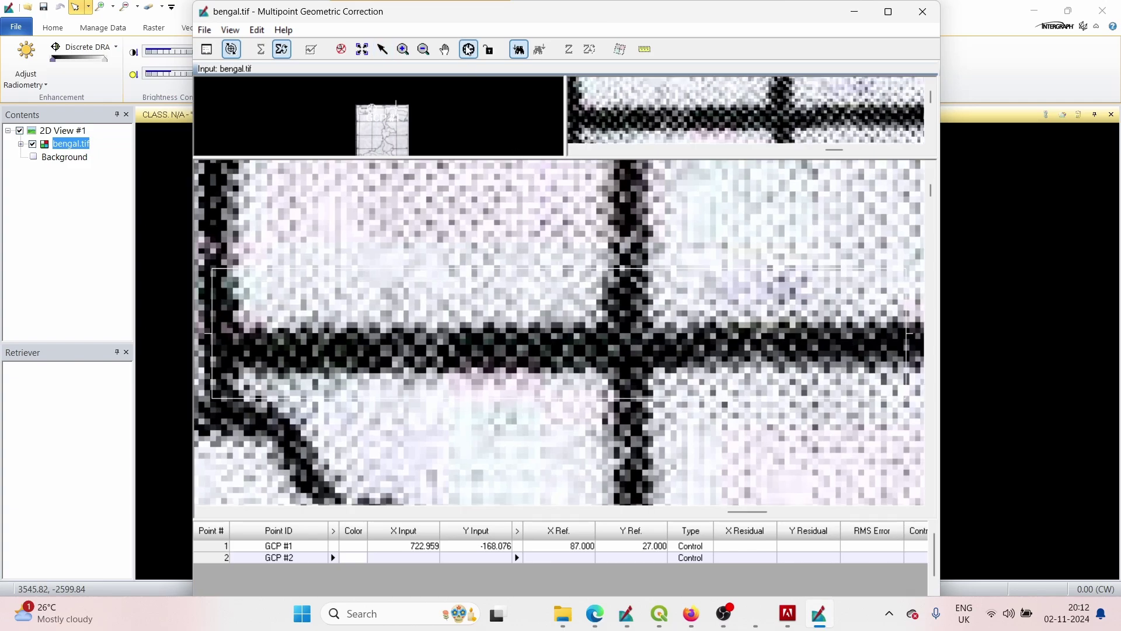
pyautogui.click(628, 348)
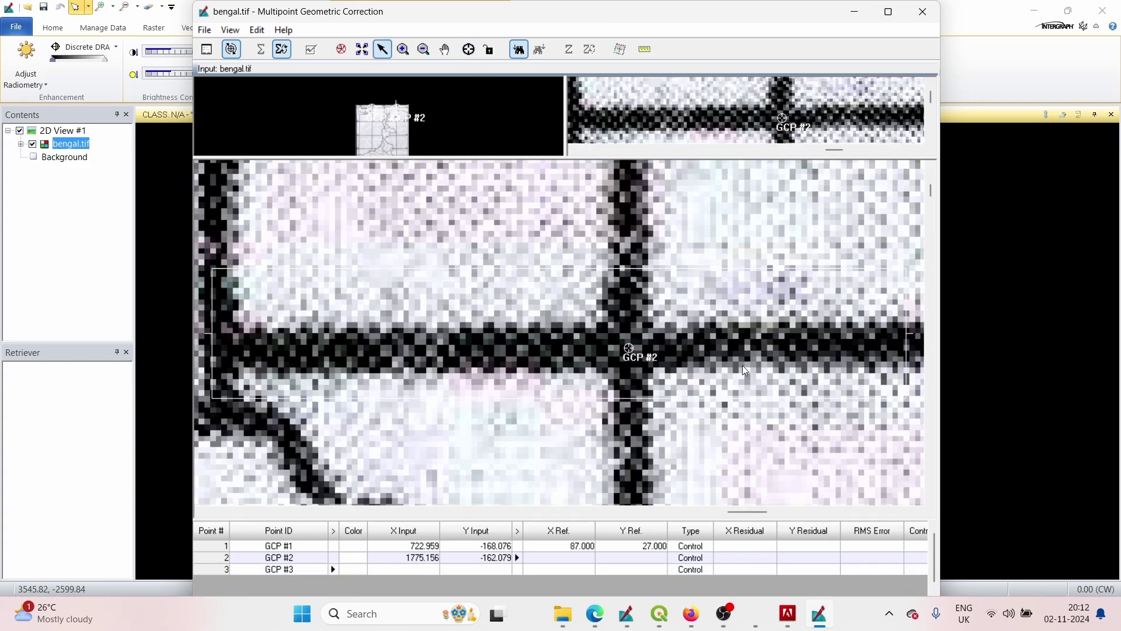
# - Set the second ground control point's reference coordinates to X 89 and Y 27
pyautogui.scroll(-3, 819, 343)
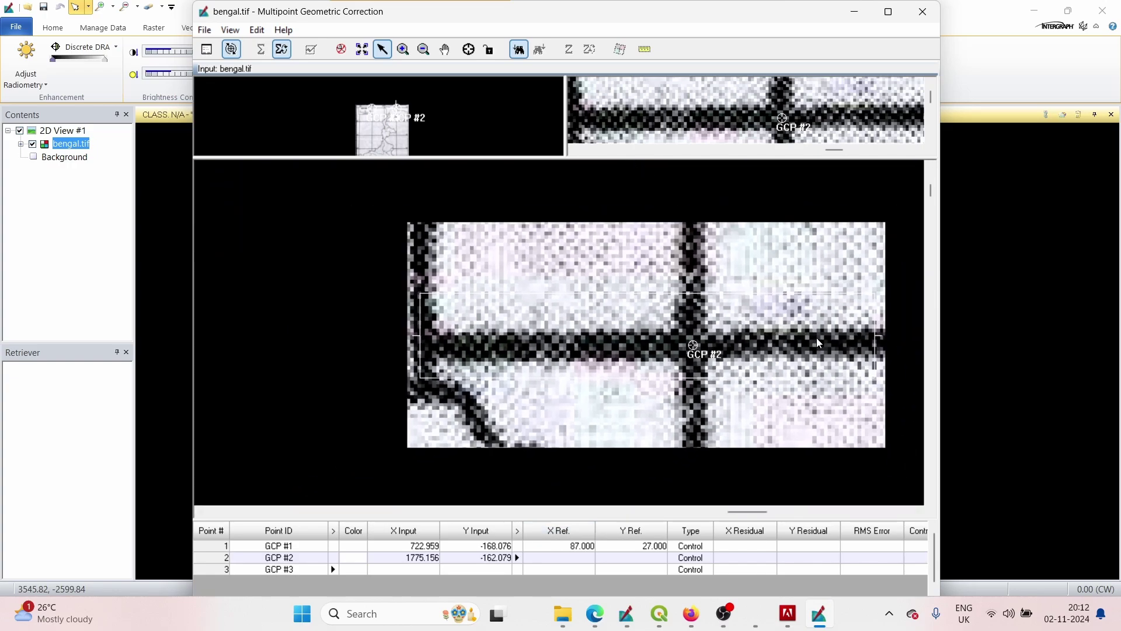
pyautogui.scroll(-3, 819, 343)
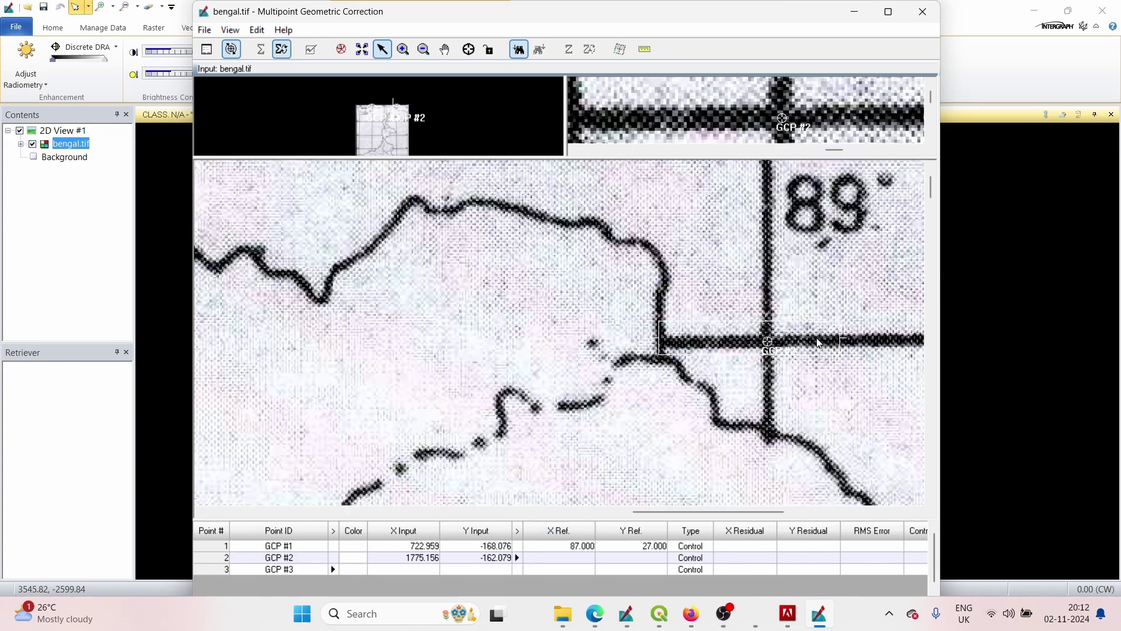
pyautogui.scroll(-2, 819, 344)
pyautogui.click(567, 557)
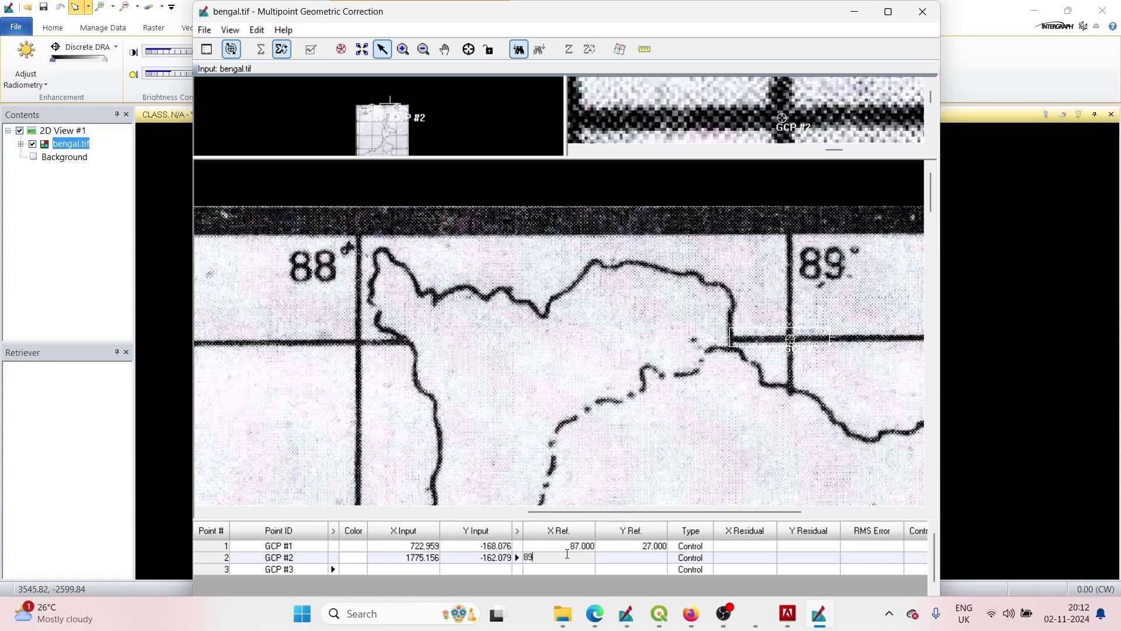
pyautogui.press('Return')
pyautogui.write('27')
pyautogui.press('Return')
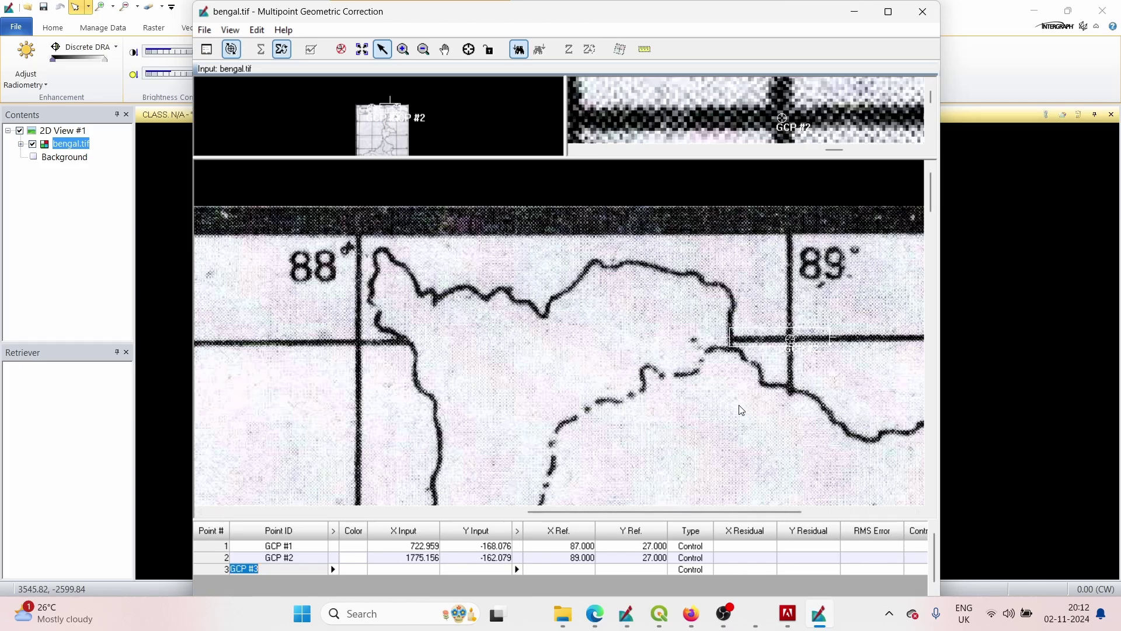
# - Place the third ground control point on the intersection of the 87° meridian and the 22° parallel
pyautogui.scroll(-2, 740, 411)
pyautogui.scroll(-3, 735, 412)
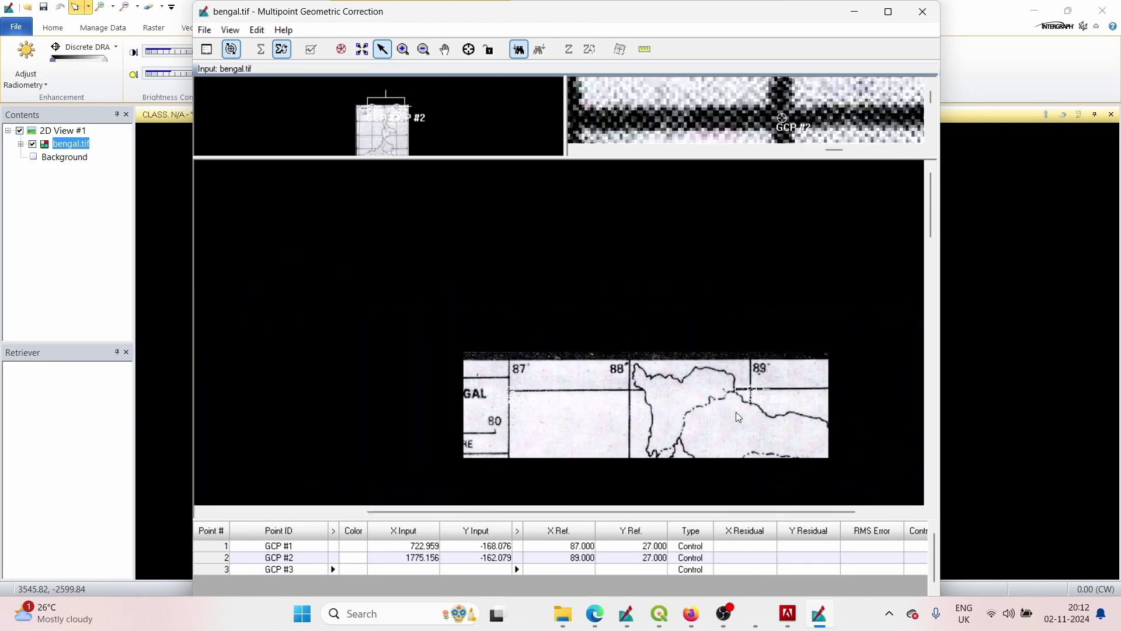
pyautogui.scroll(-4, 737, 411)
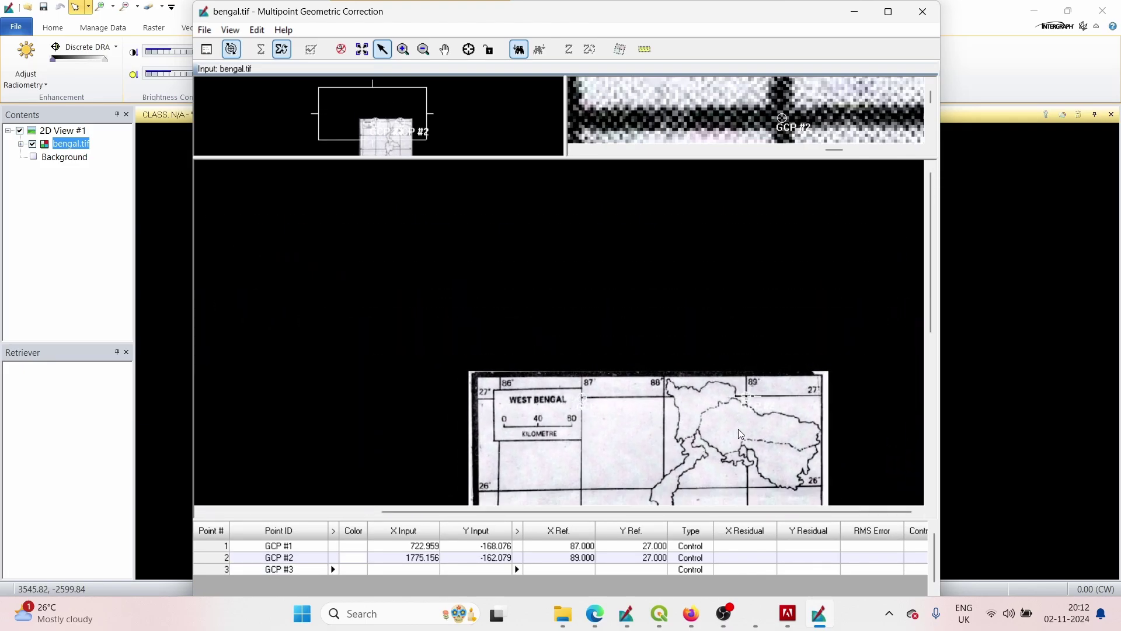
pyautogui.moveTo(706, 447); pyautogui.dragTo(763, 195)
pyautogui.moveTo(726, 422); pyautogui.dragTo(643, 357)
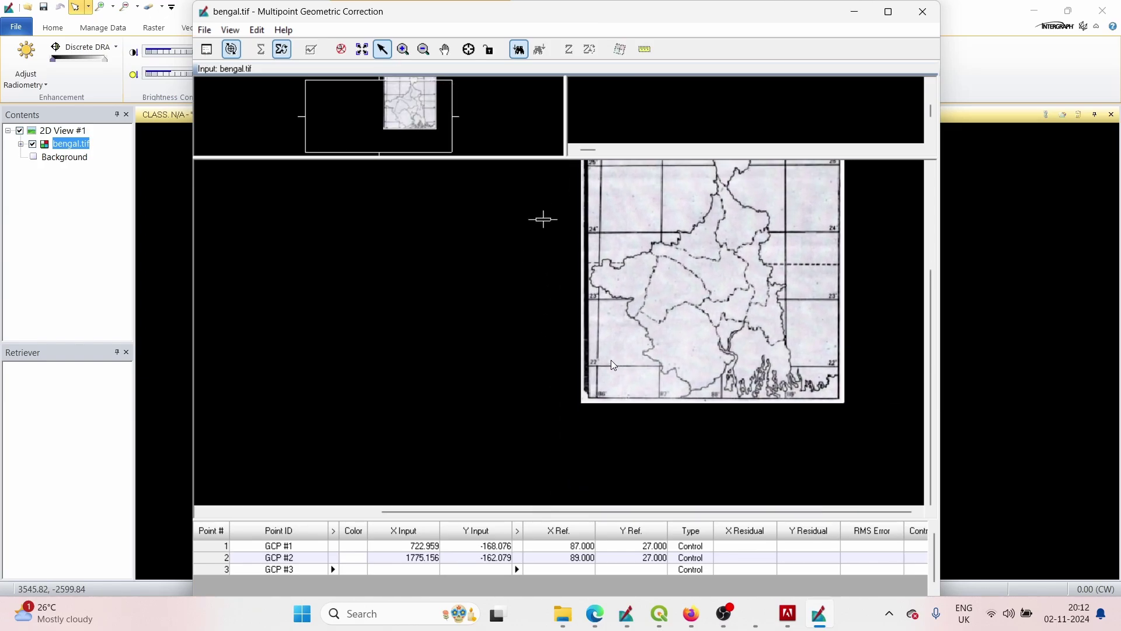
pyautogui.scroll(4, 611, 360)
pyautogui.scroll(3, 589, 376)
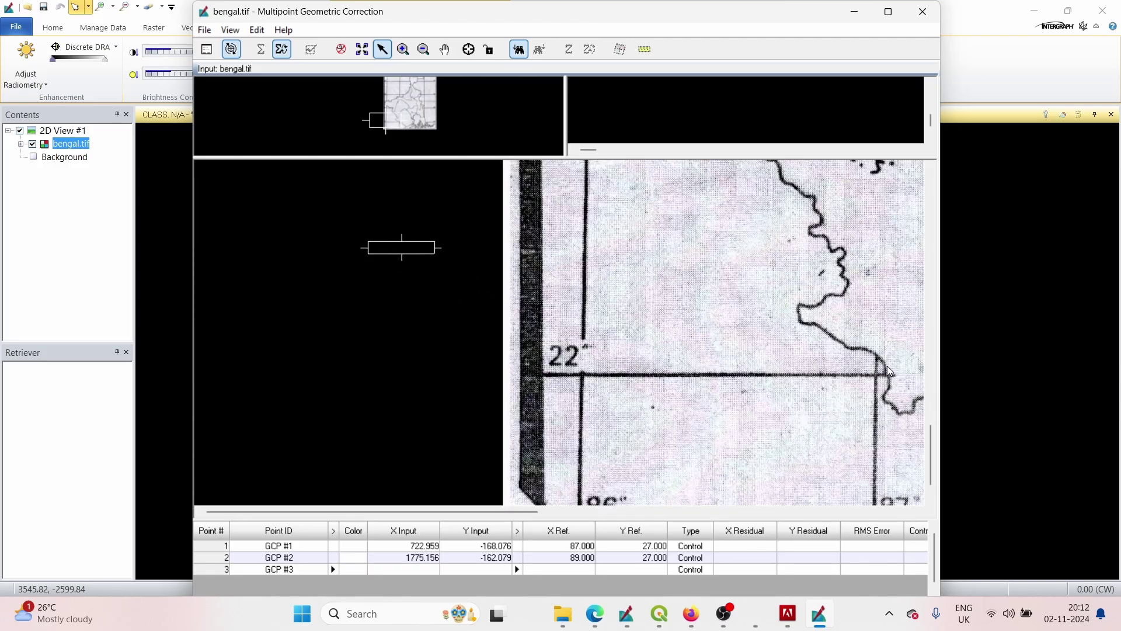
pyautogui.scroll(3, 885, 380)
pyautogui.scroll(-5, 885, 380)
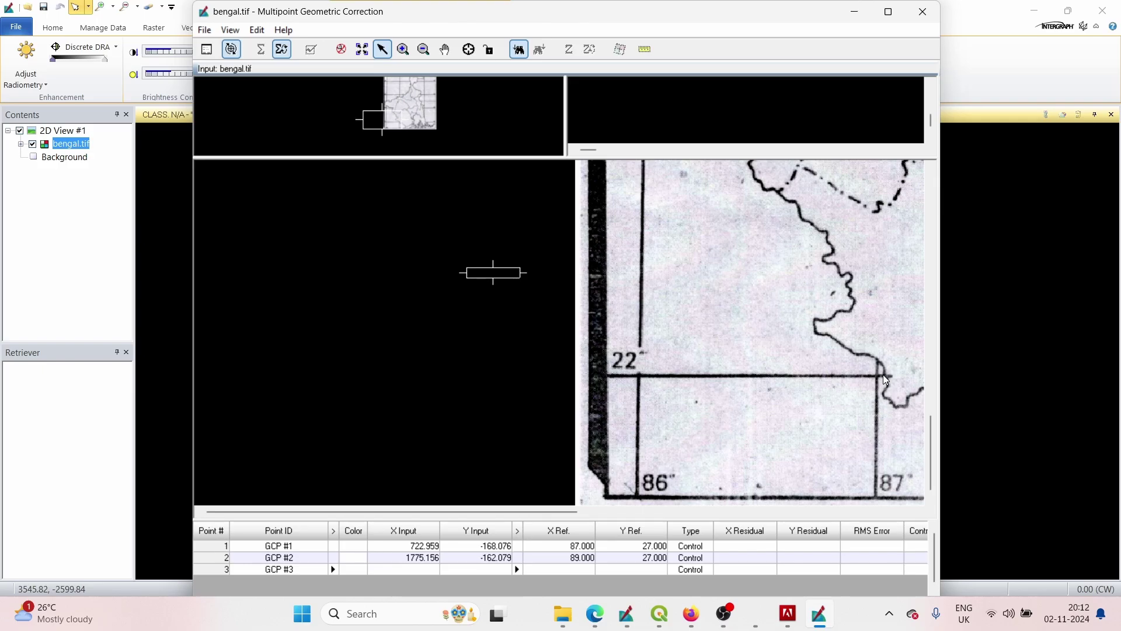
pyautogui.scroll(5, 886, 380)
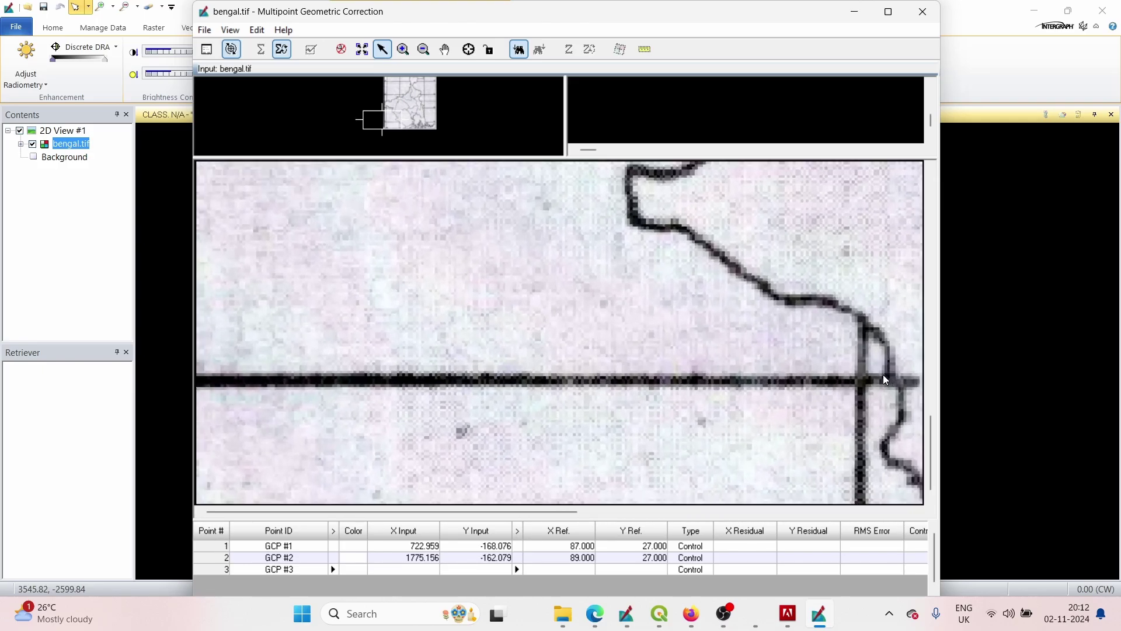
pyautogui.scroll(3, 883, 373)
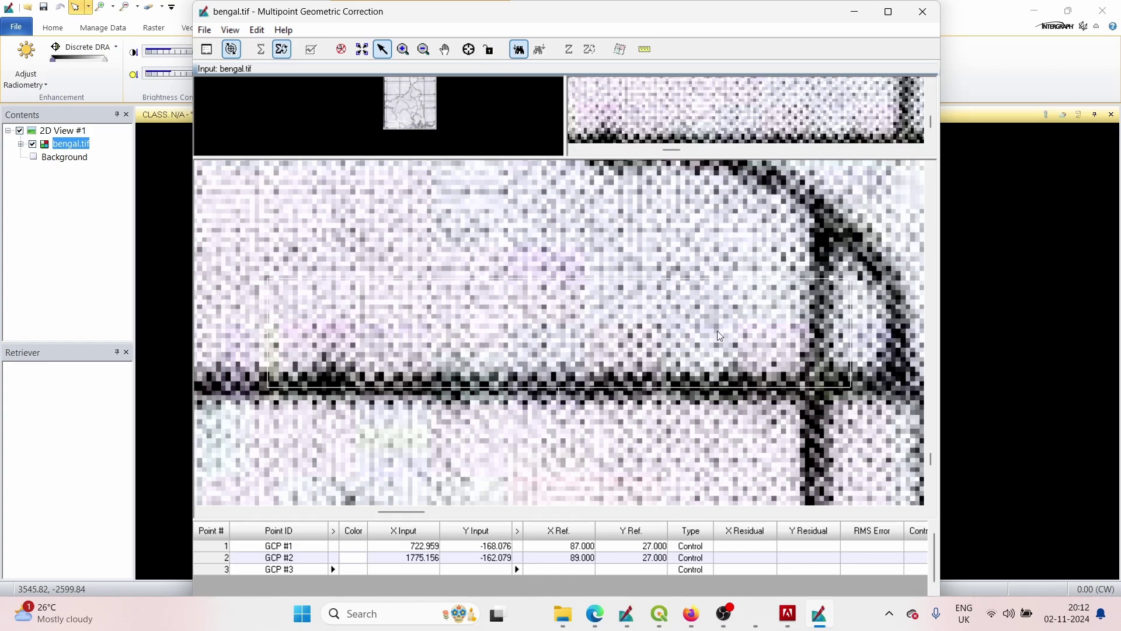
pyautogui.scroll(3, 803, 378)
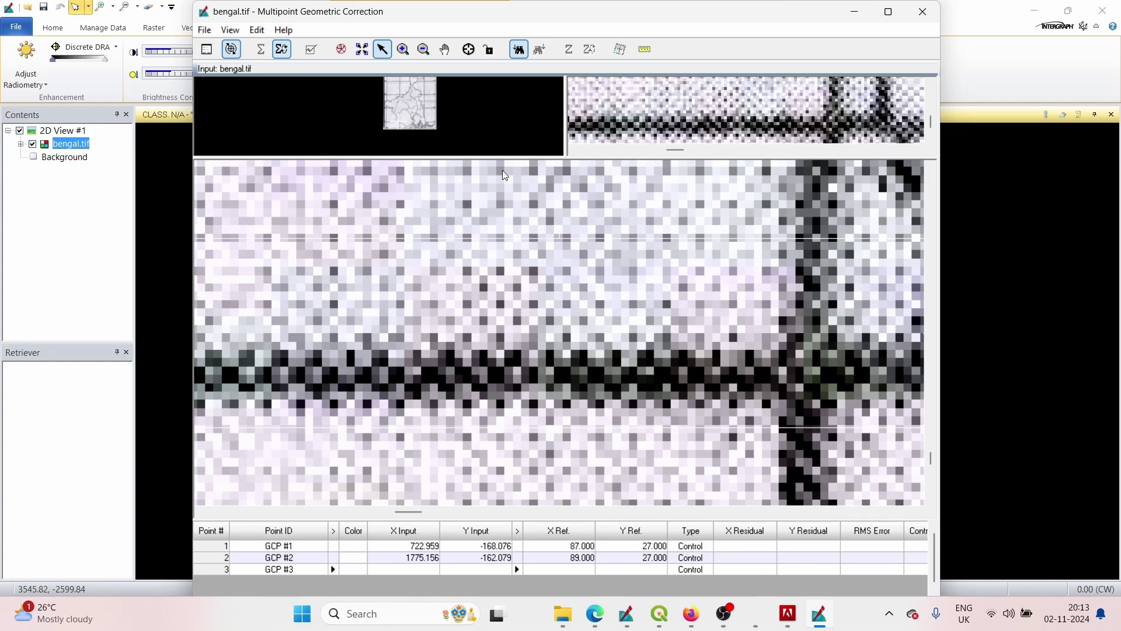
pyautogui.click(468, 49)
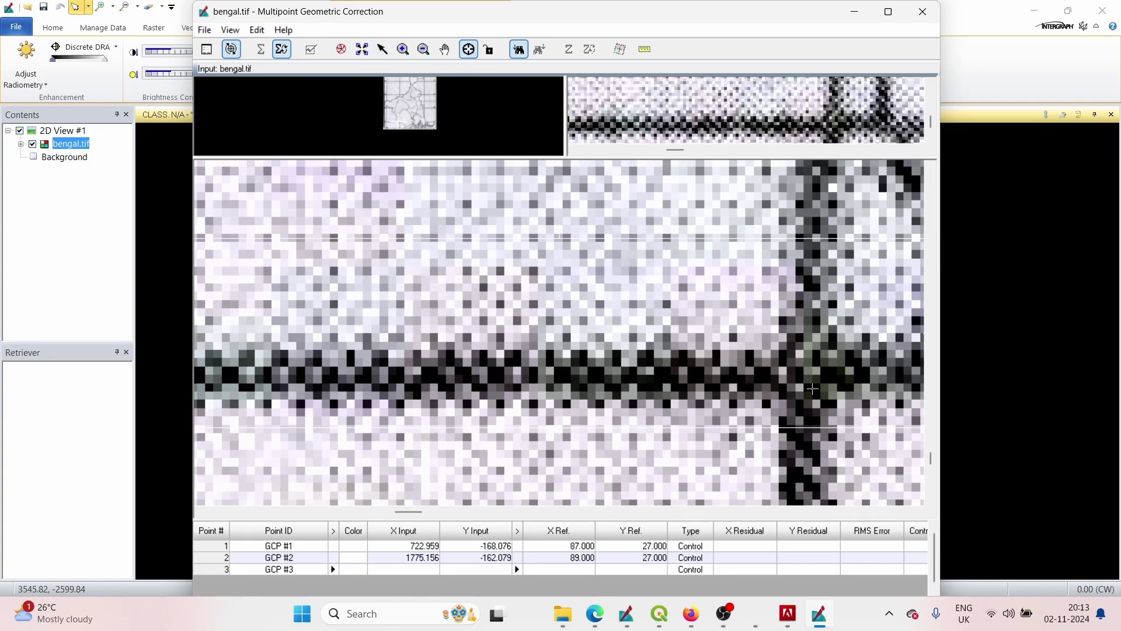
pyautogui.click(811, 383)
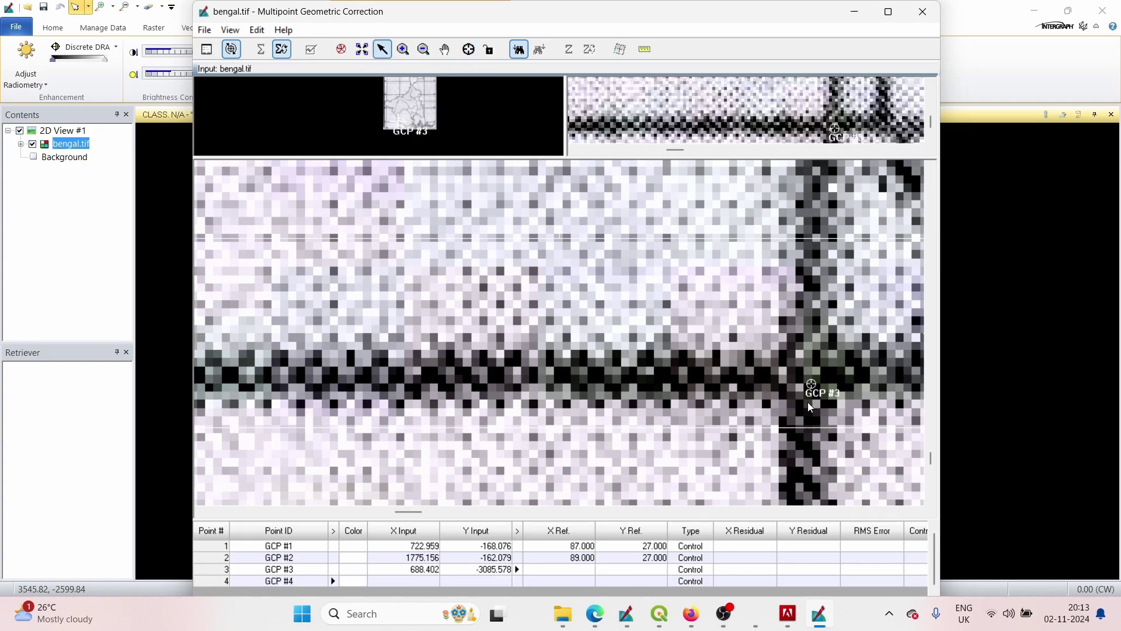
# - Set the third ground control point's reference coordinates to X 87 and Y 22
pyautogui.click(584, 570)
pyautogui.scroll(-3, 588, 416)
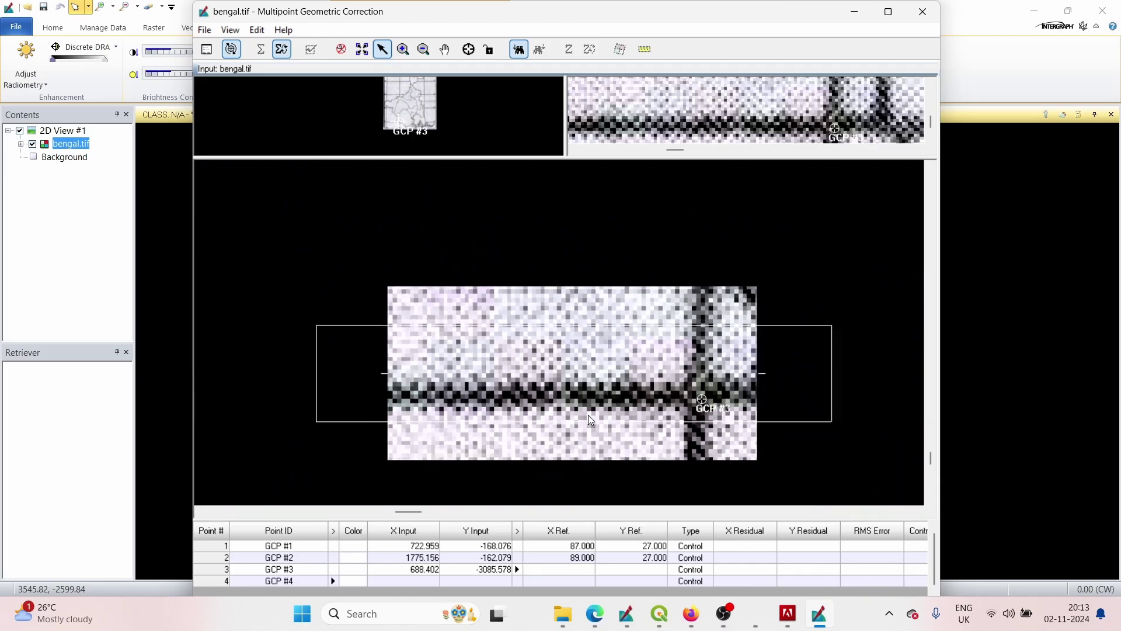
pyautogui.scroll(-3, 589, 416)
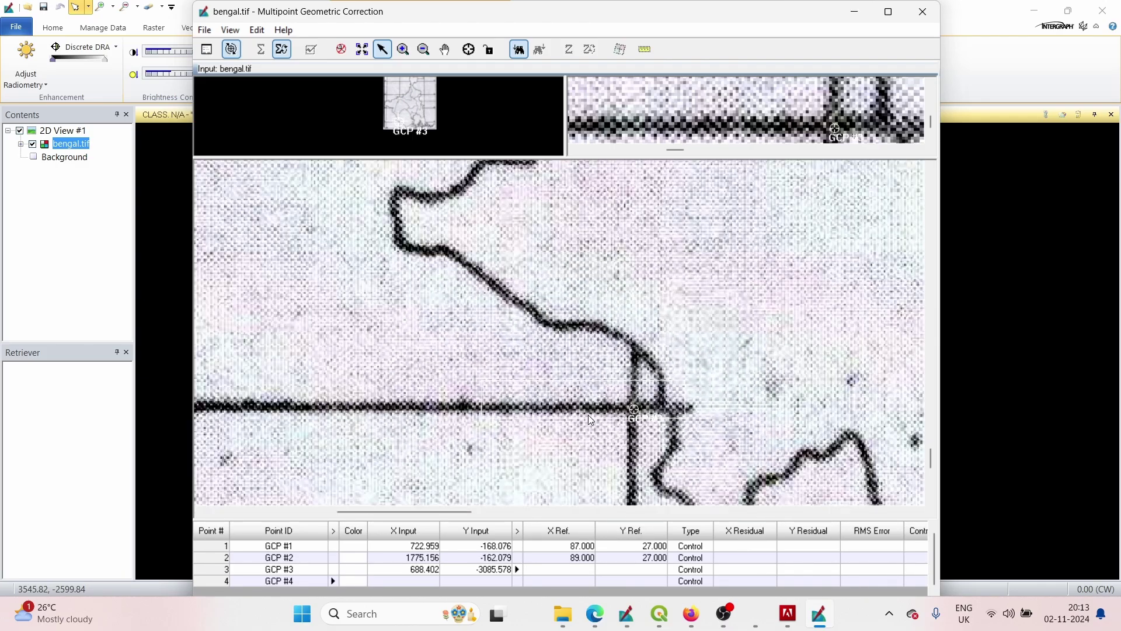
pyautogui.scroll(-2, 589, 416)
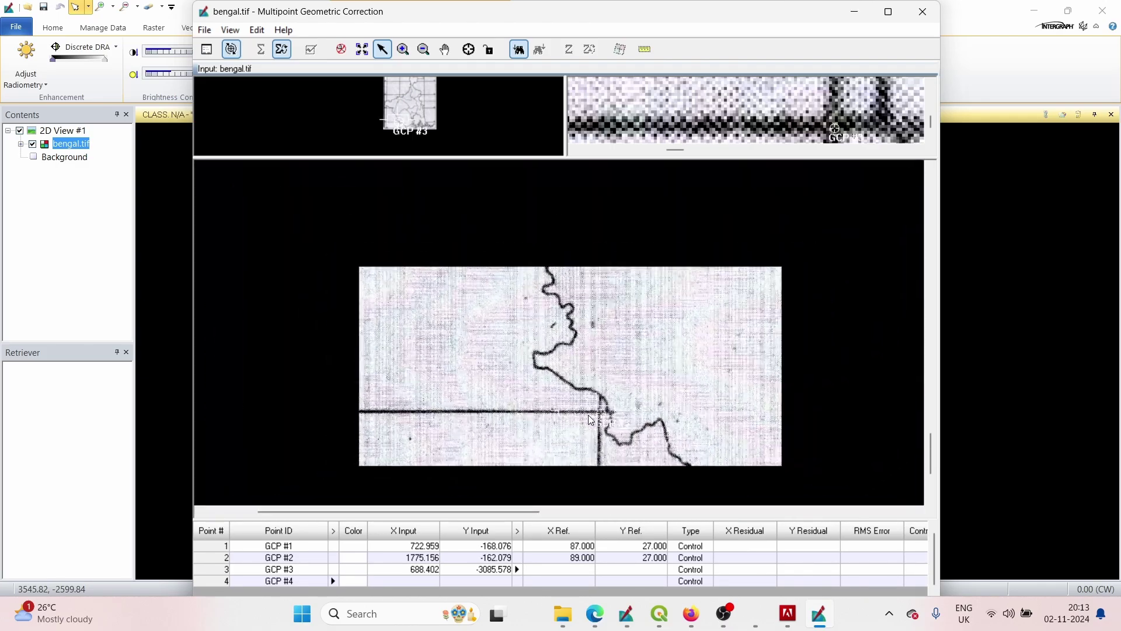
pyautogui.scroll(-2, 590, 419)
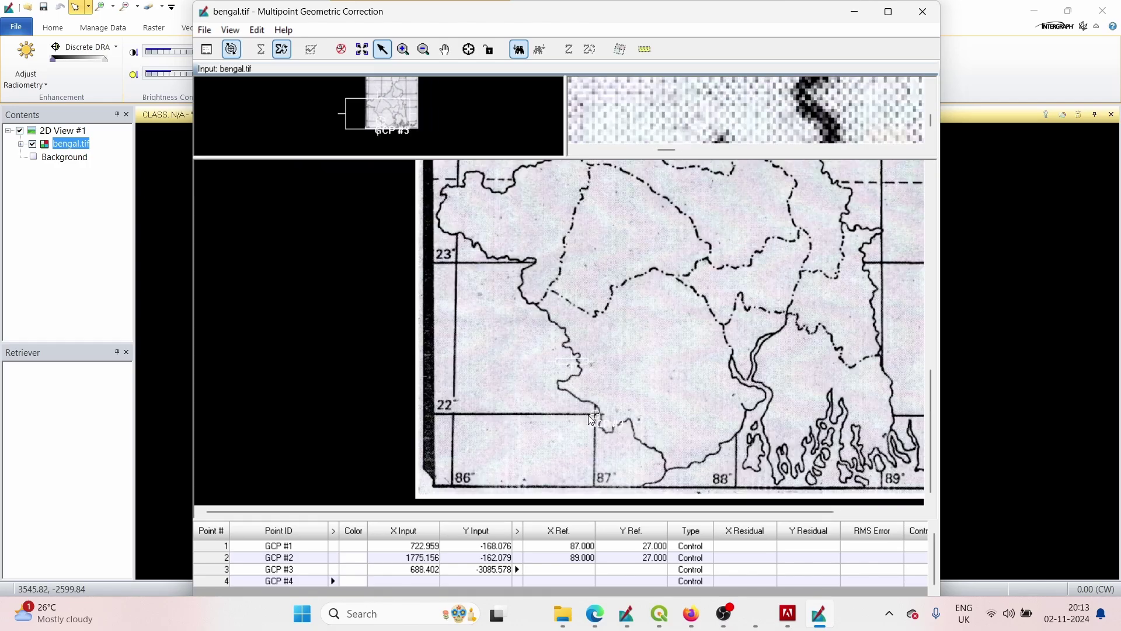
pyautogui.click(580, 568)
pyautogui.click(656, 567)
pyautogui.write('22')
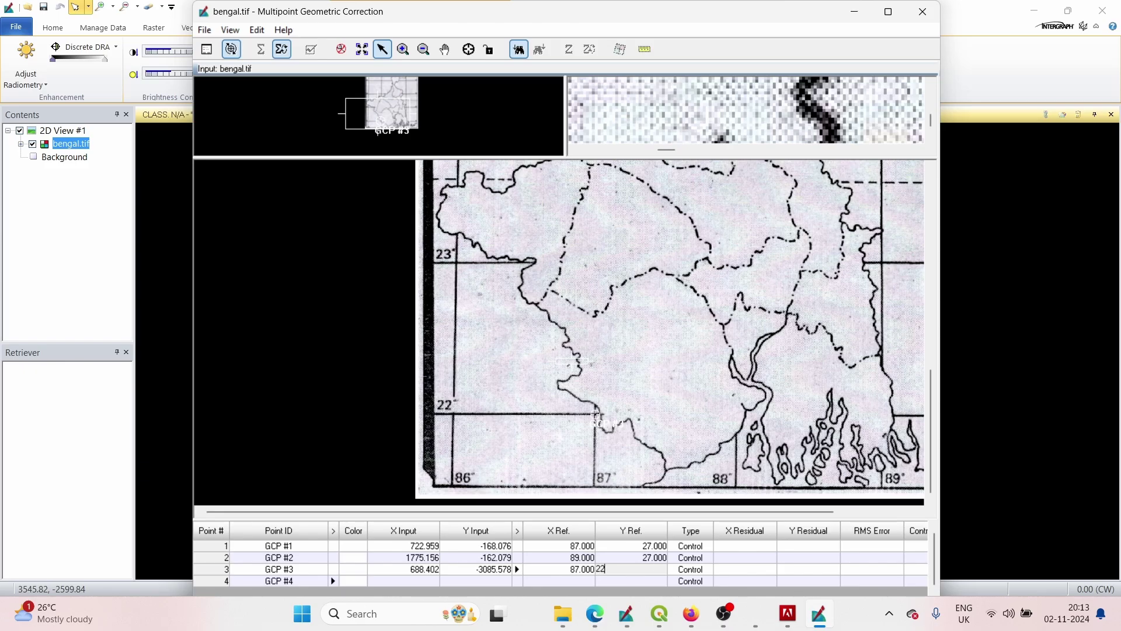
pyautogui.press('Return')
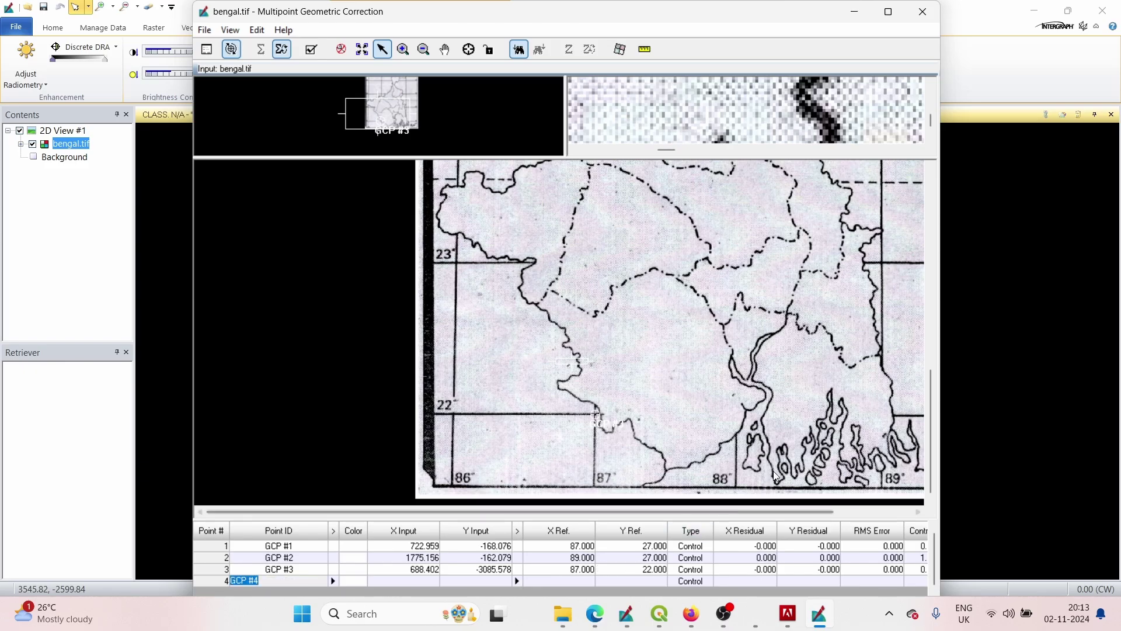
# - Place the fourth ground control point on the intersection of the 89° meridian and the 23° parallel
pyautogui.scroll(-4, 790, 421)
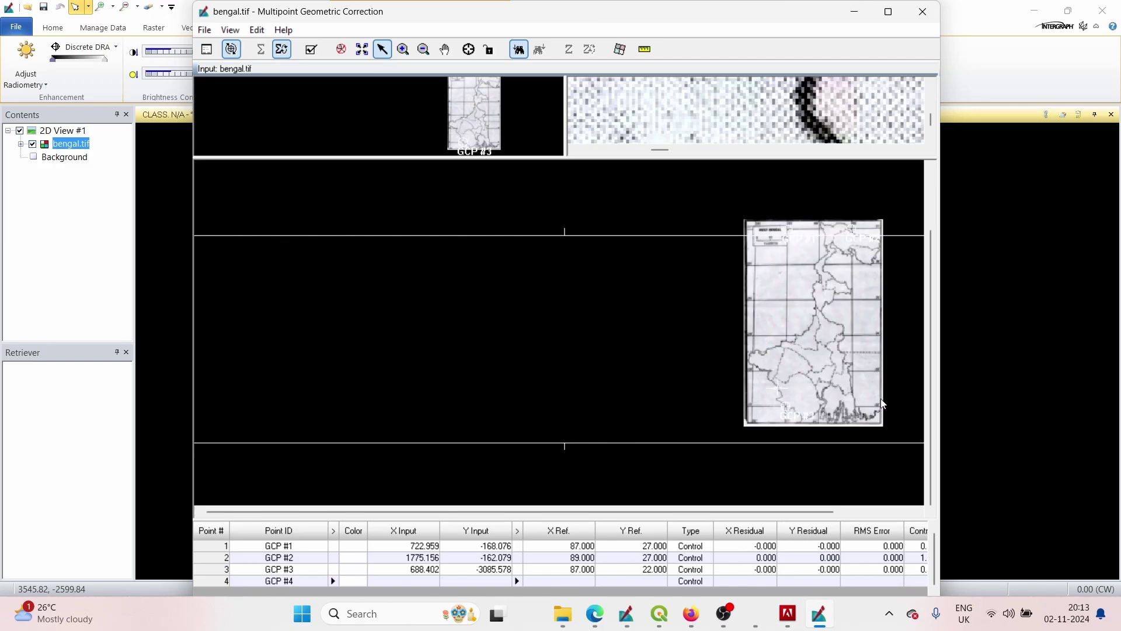
pyautogui.scroll(2, 883, 403)
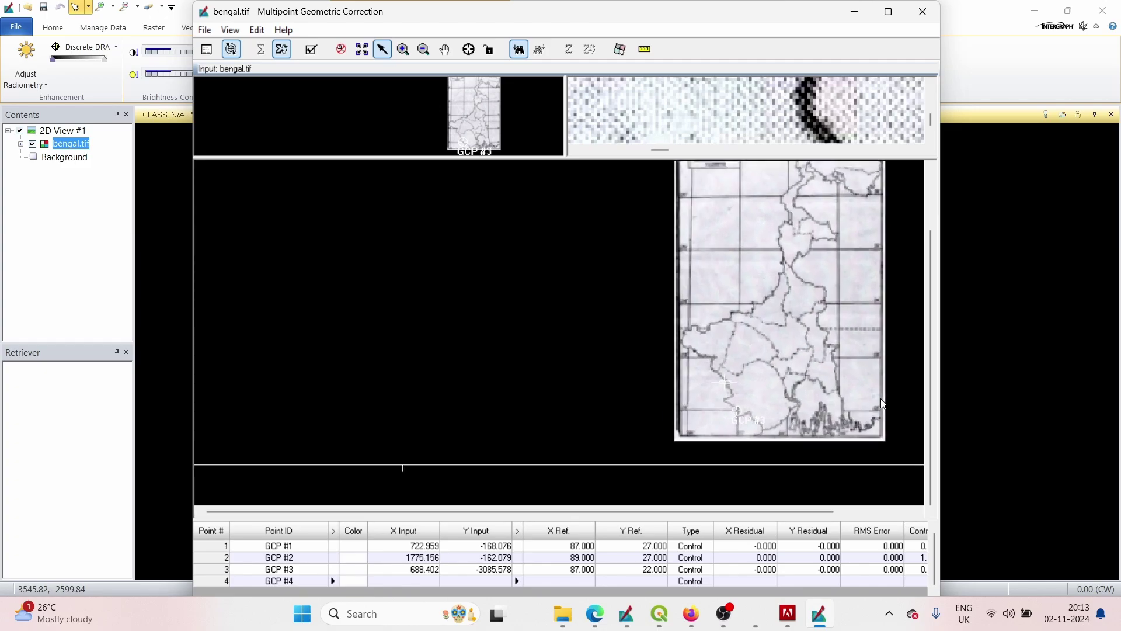
pyautogui.scroll(3, 879, 403)
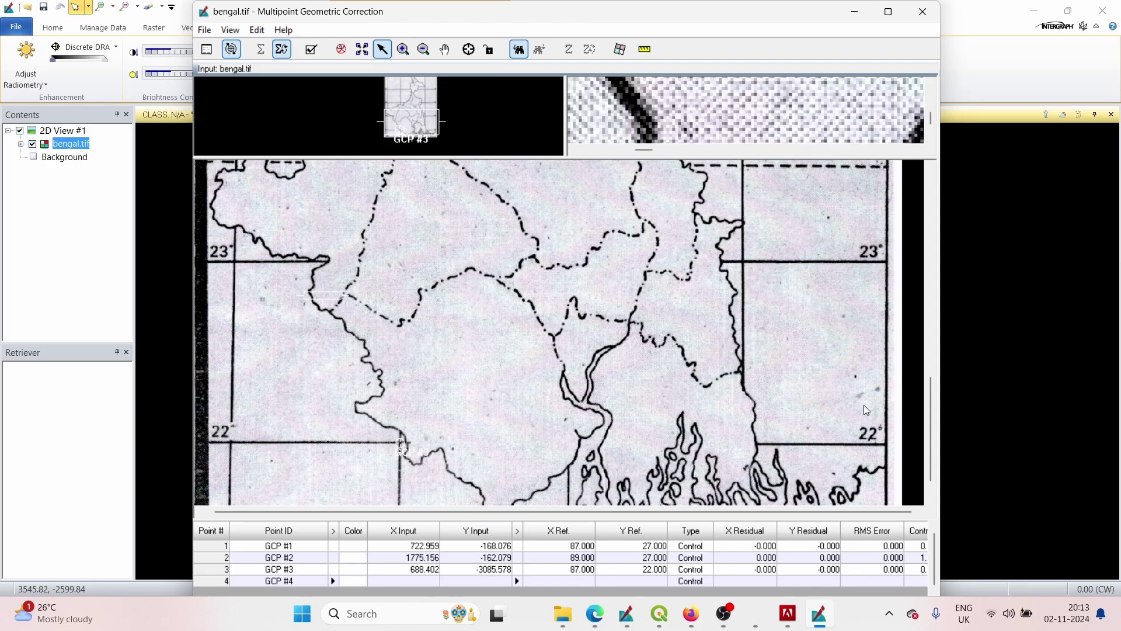
pyautogui.scroll(-3, 866, 410)
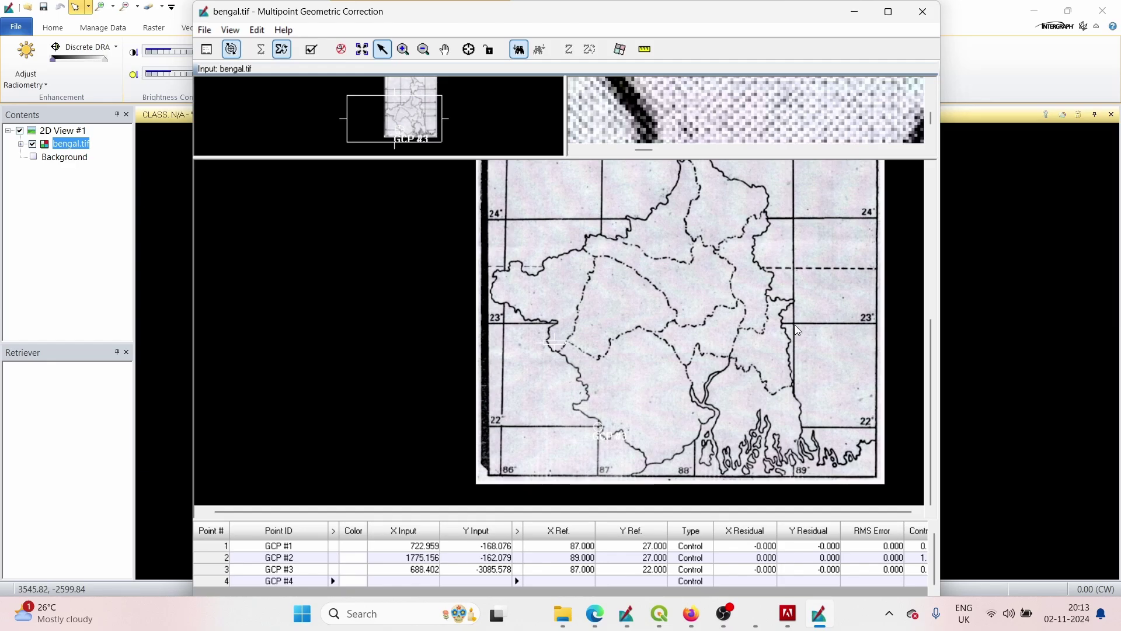
pyautogui.scroll(3, 797, 330)
pyautogui.scroll(5, 797, 330)
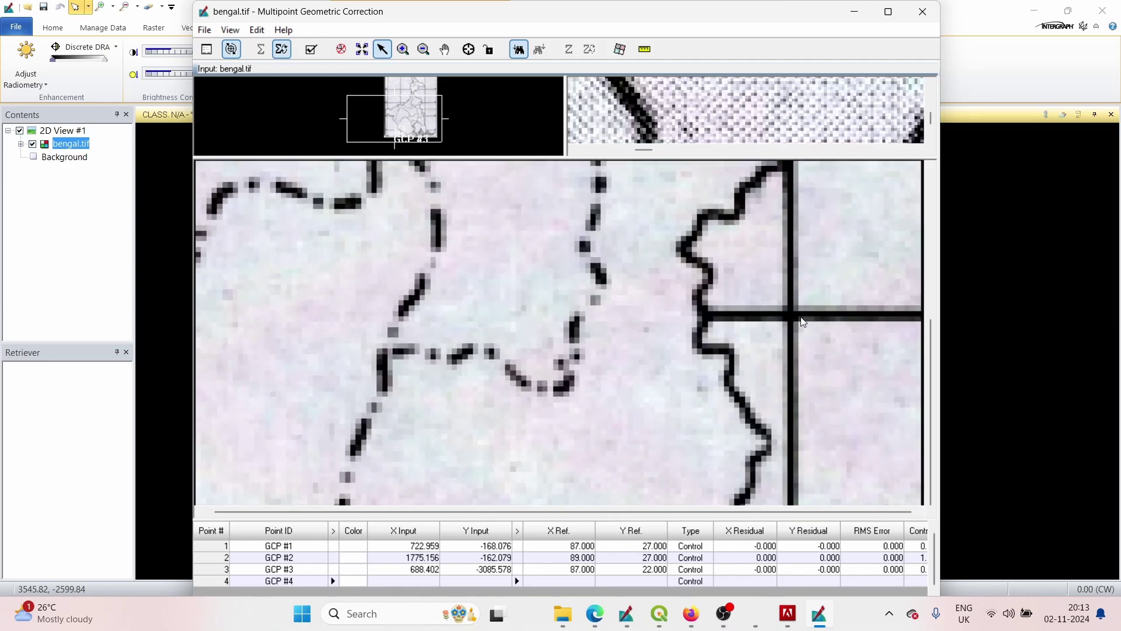
pyautogui.scroll(4, 804, 318)
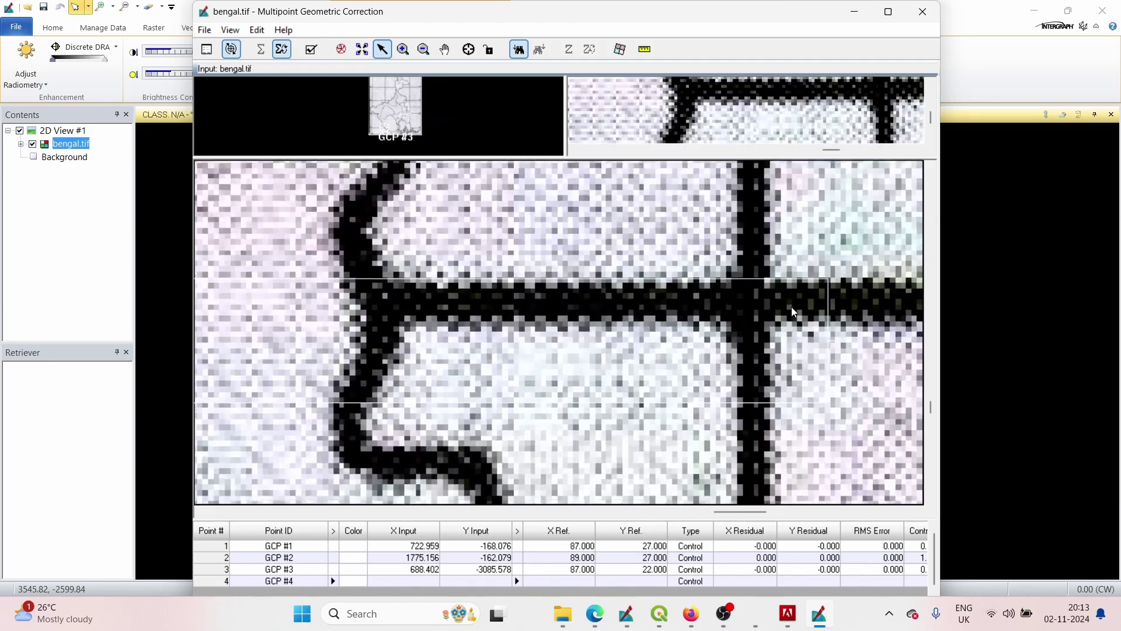
pyautogui.click(469, 49)
pyautogui.click(750, 298)
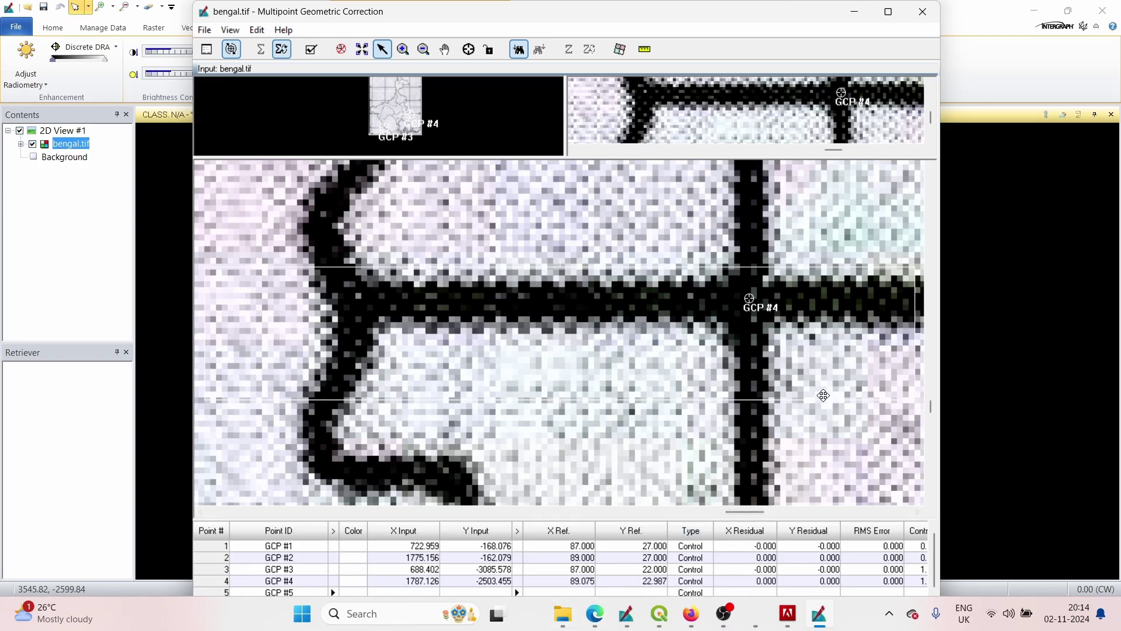
# - Start resampling the map and name the output file new_gcpz_point
pyautogui.scroll(-5, 823, 373)
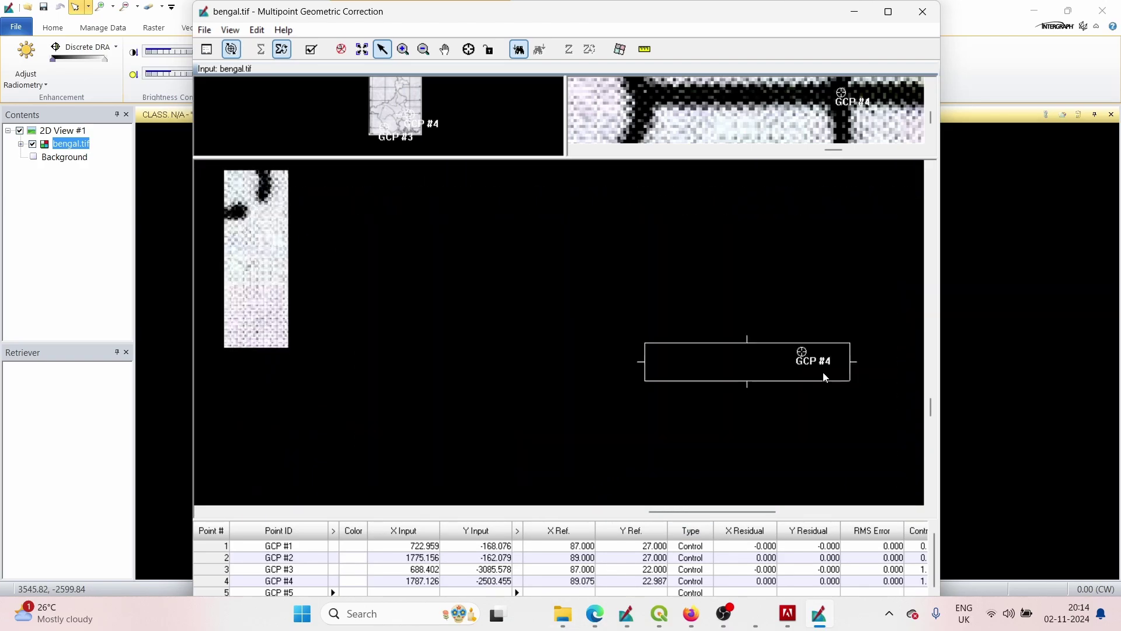
pyautogui.scroll(-6, 824, 377)
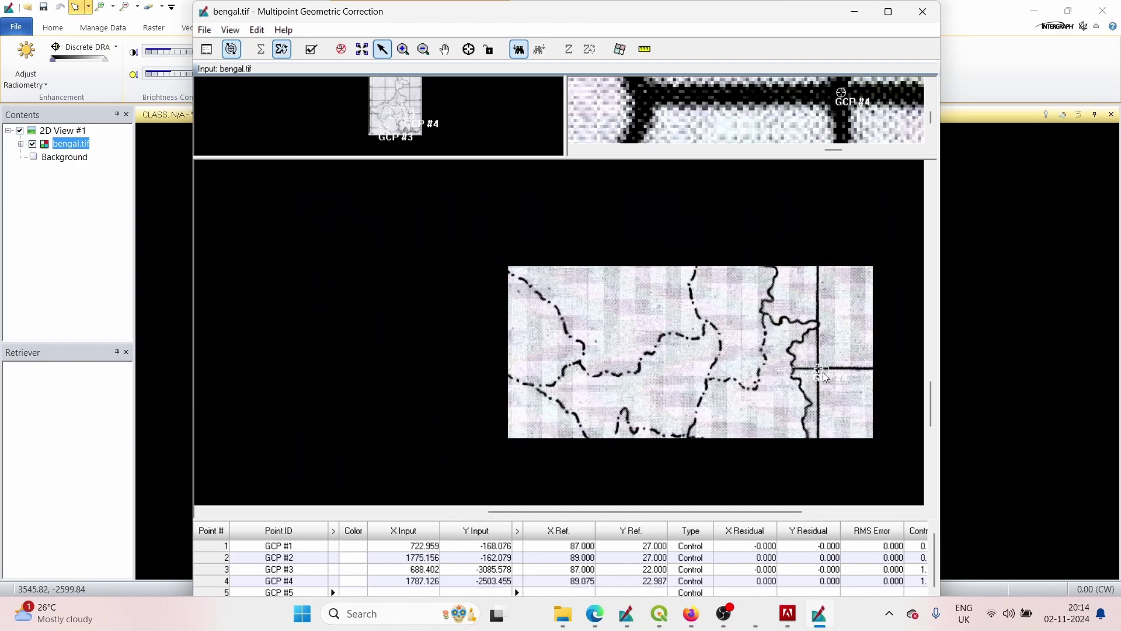
pyautogui.scroll(-4, 822, 373)
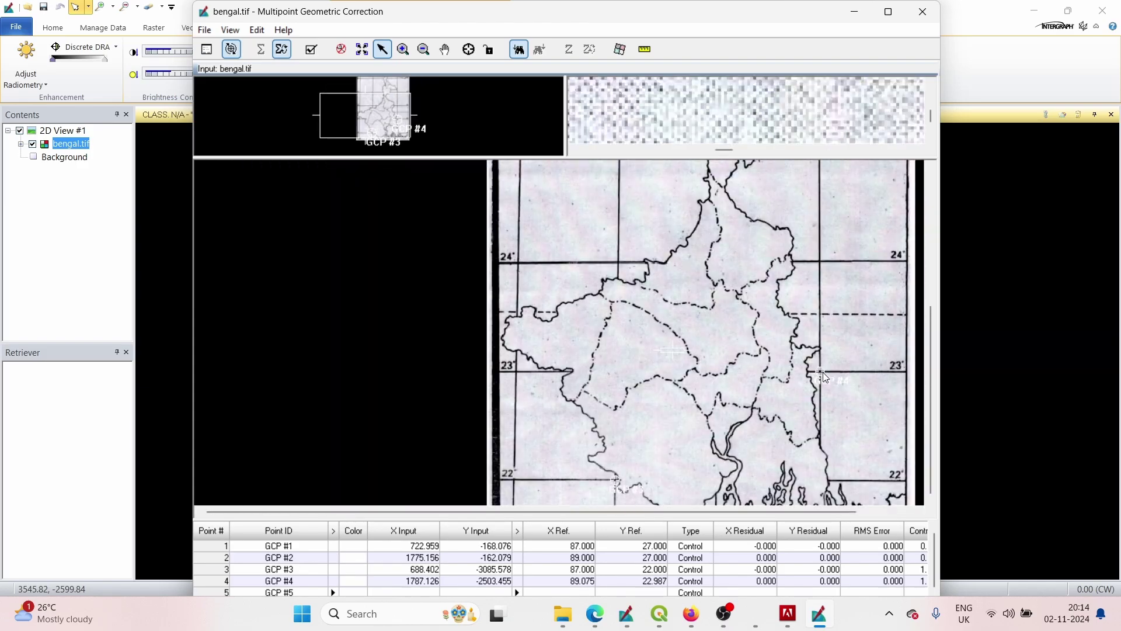
pyautogui.scroll(-2, 822, 373)
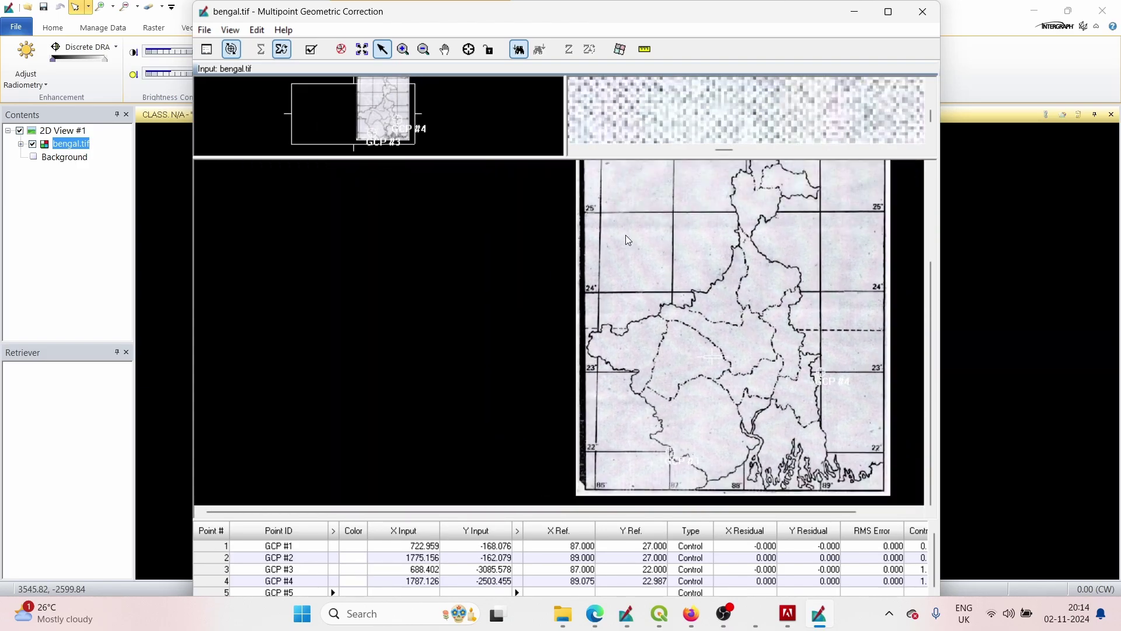
pyautogui.click(621, 50)
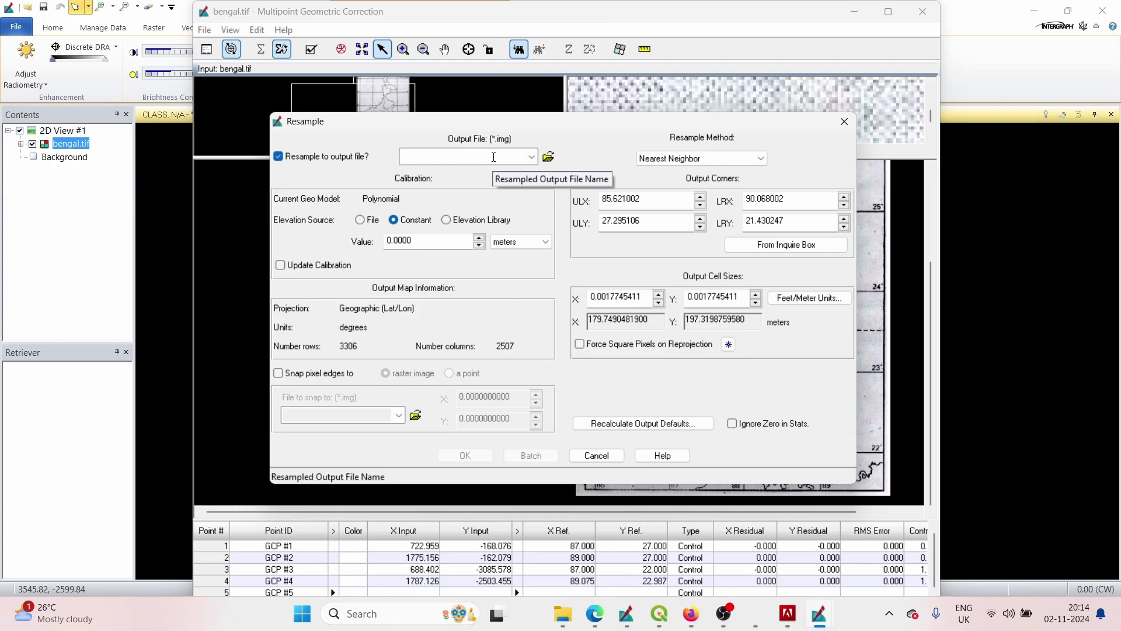
pyautogui.click(493, 157)
pyautogui.write('new_gcpz_point')
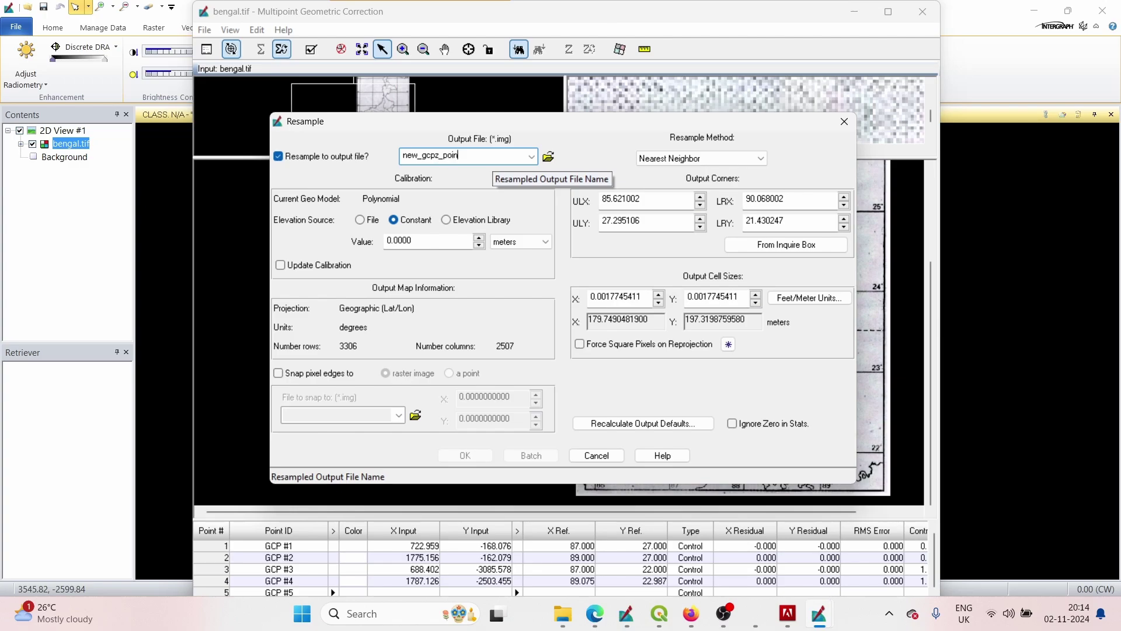
# - Set the resample method to Bilinear Interpolation, run the resampling and check its entries in the process list
pyautogui.click(731, 159)
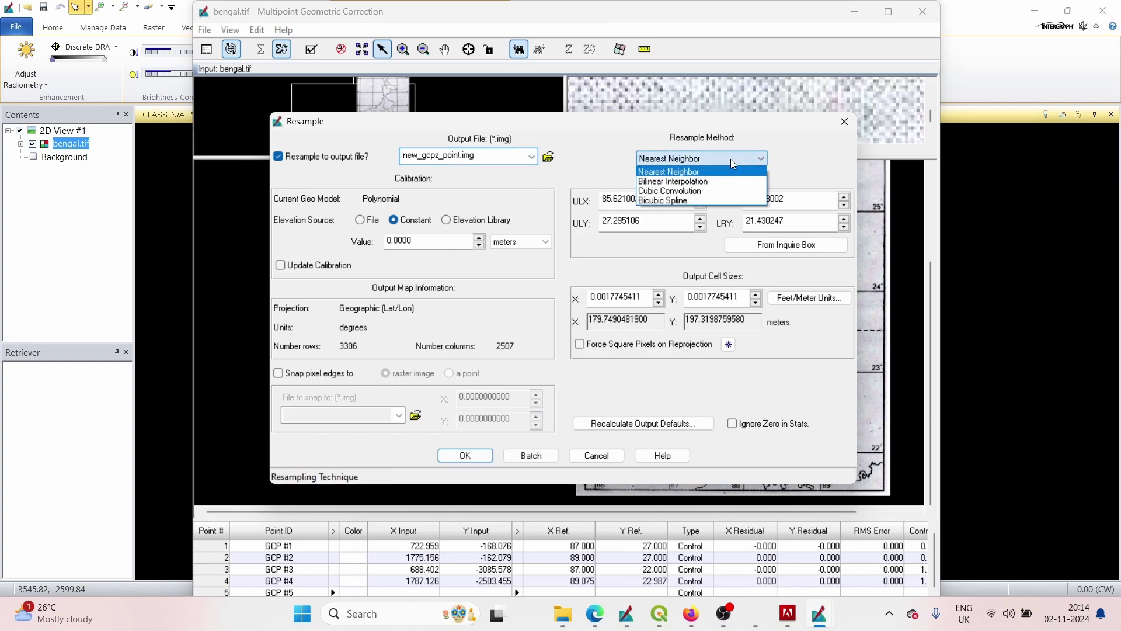
pyautogui.click(707, 182)
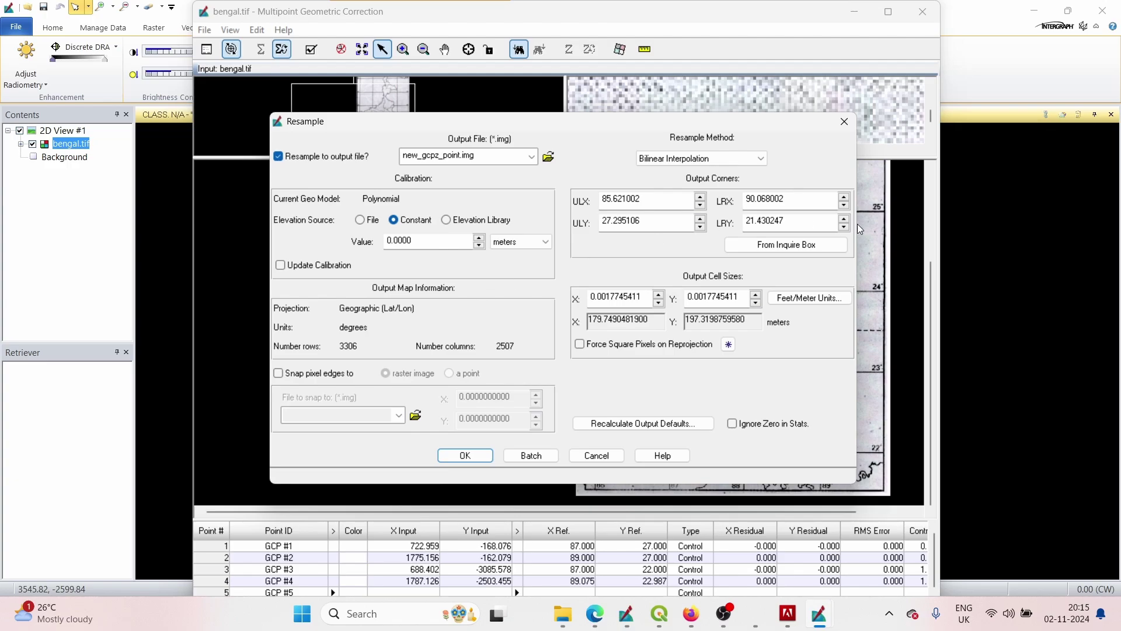
pyautogui.click(462, 454)
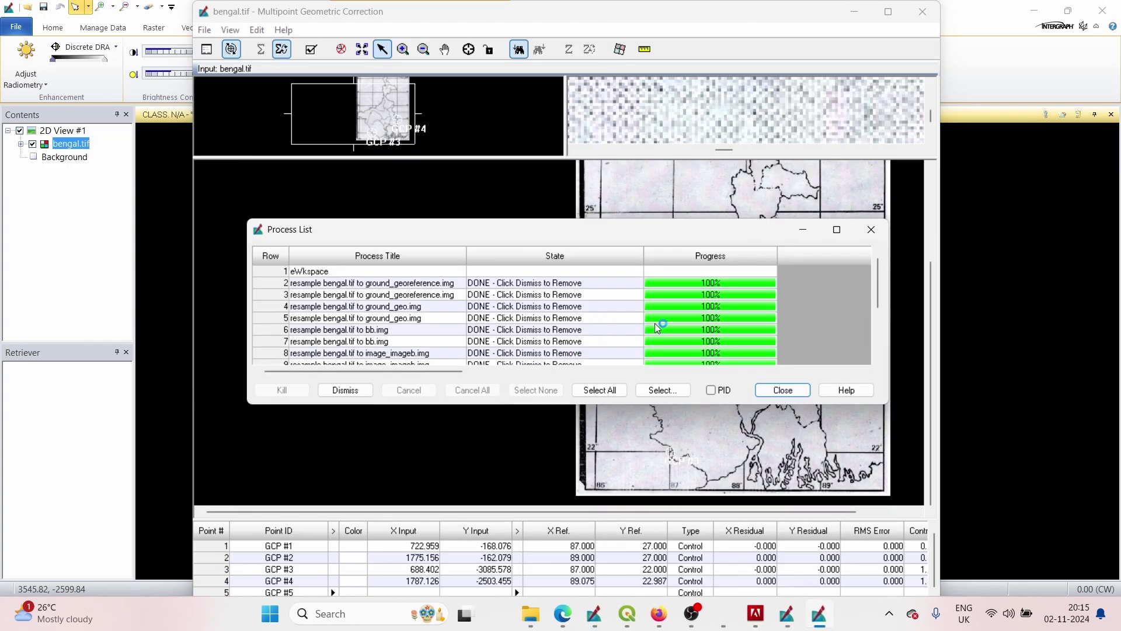
pyautogui.scroll(-5, 657, 323)
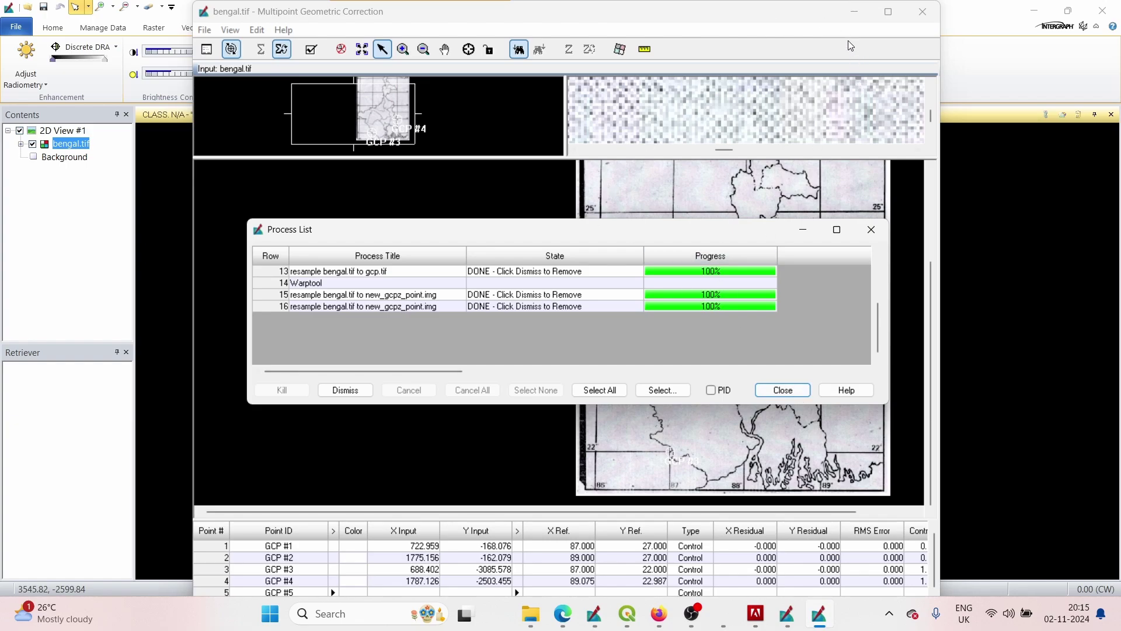
# - Minimize the geometric correction window and add a second 2D view beside the one showing bengal.tif
pyautogui.click(859, 12)
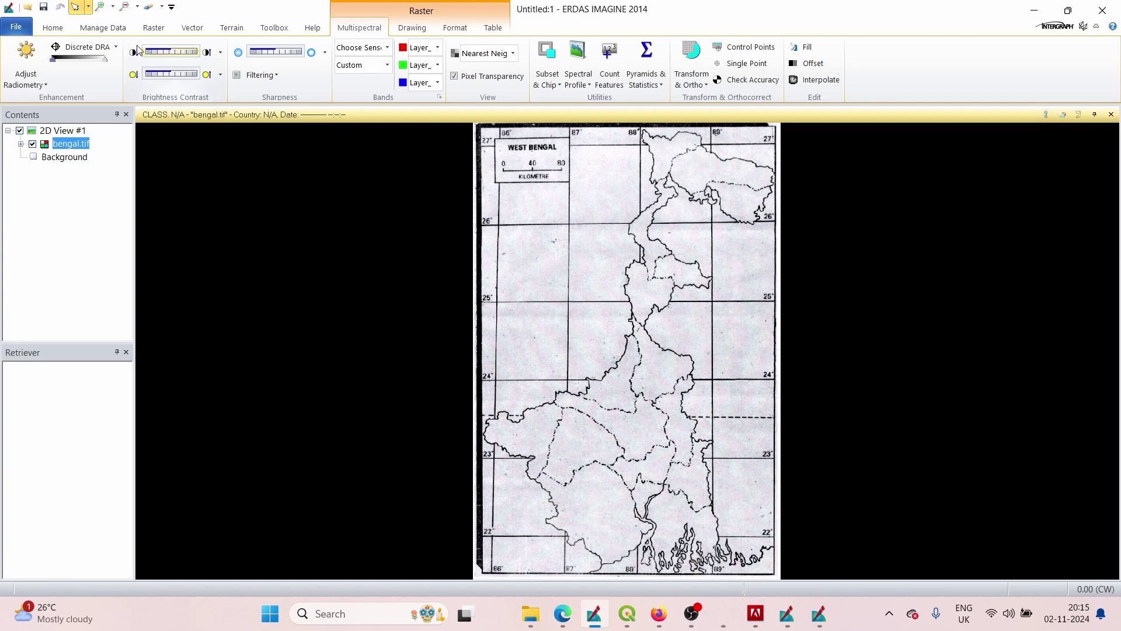
pyautogui.click(69, 31)
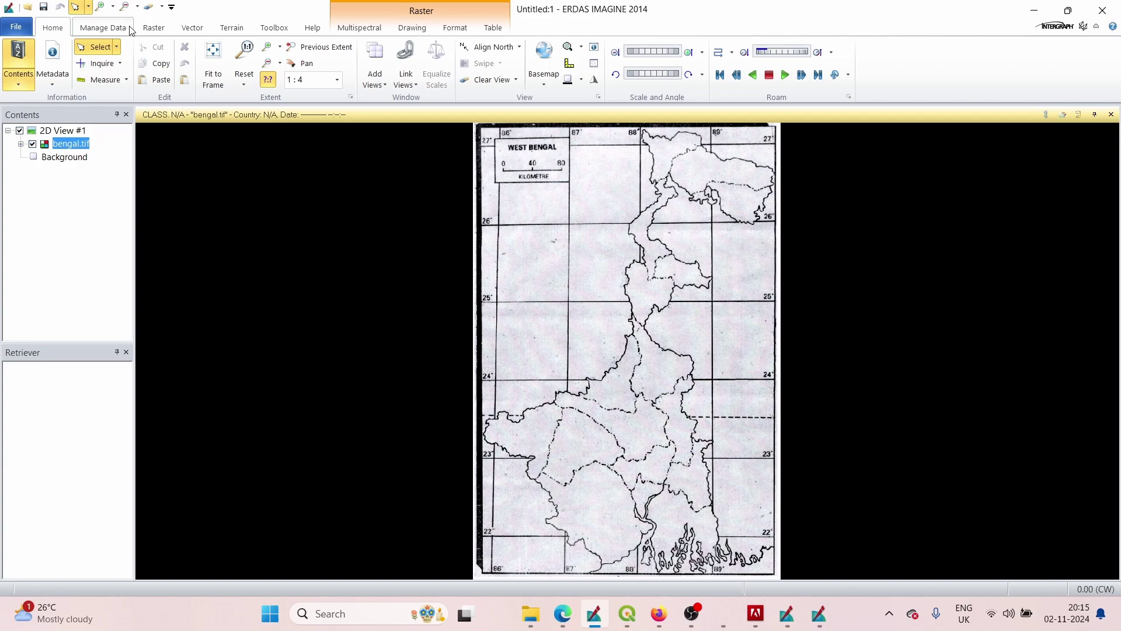
pyautogui.rightClick(219, 72)
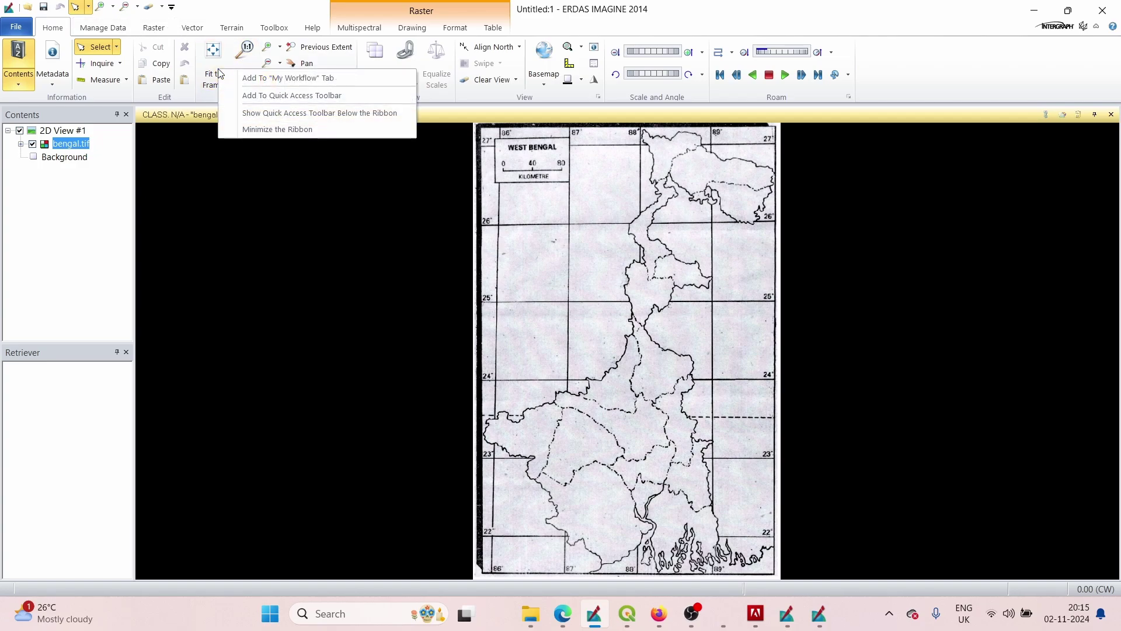
pyautogui.click(206, 67)
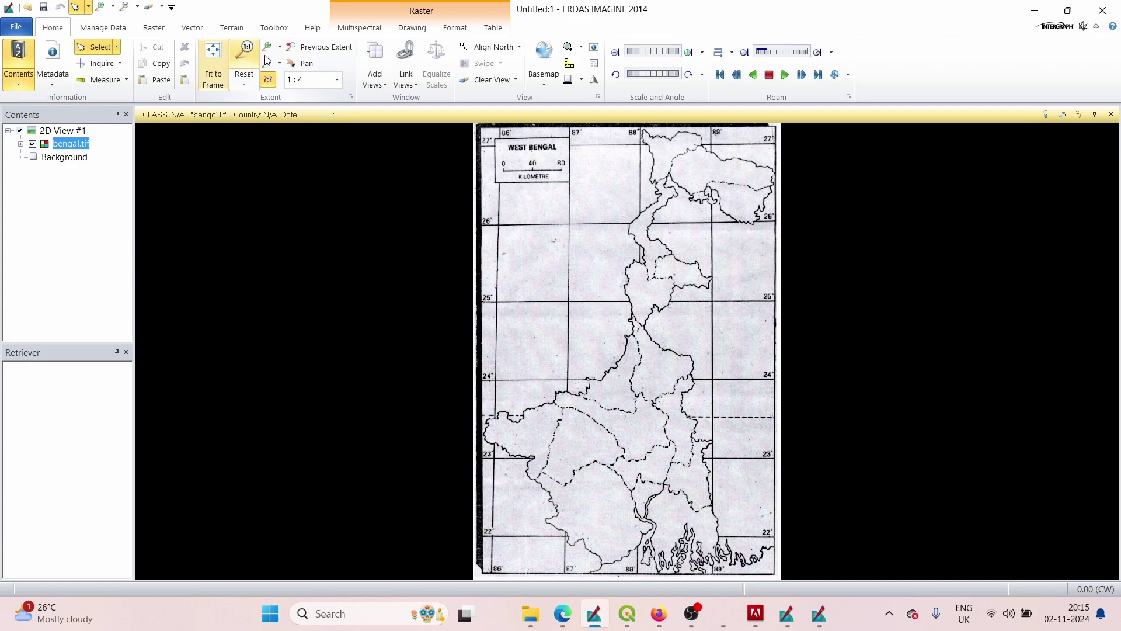
pyautogui.click(373, 61)
pyautogui.click(390, 115)
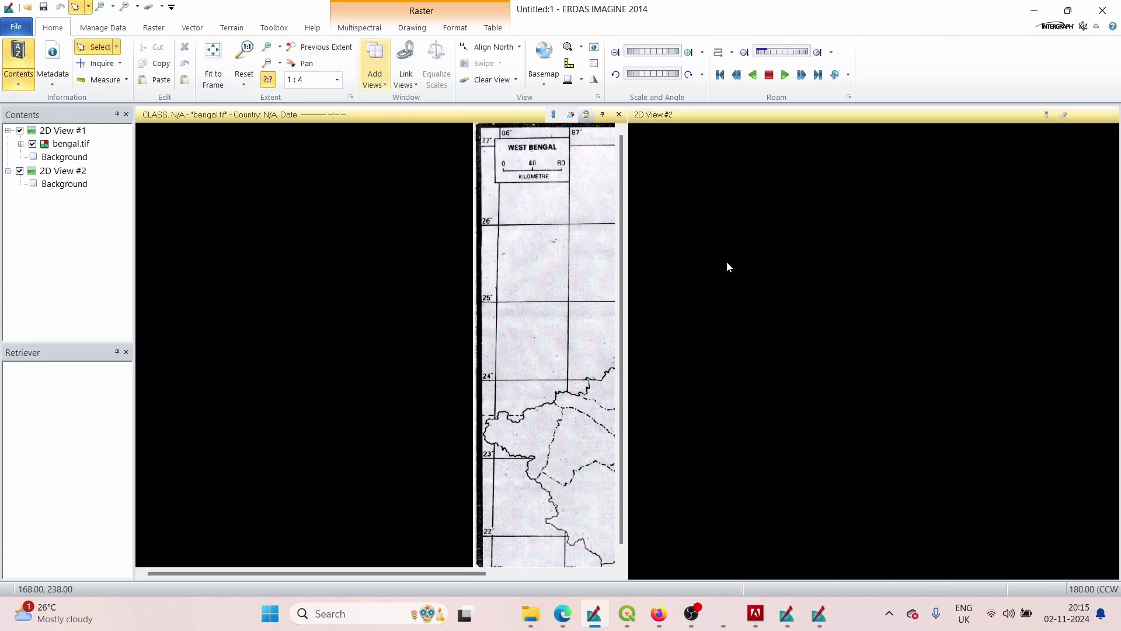
# - Load new_gcp_point.img from the output folder into the second 2D view with the IMAGINE Image (*.img) file type, and fit it to the frame
pyautogui.rightClick(791, 240)
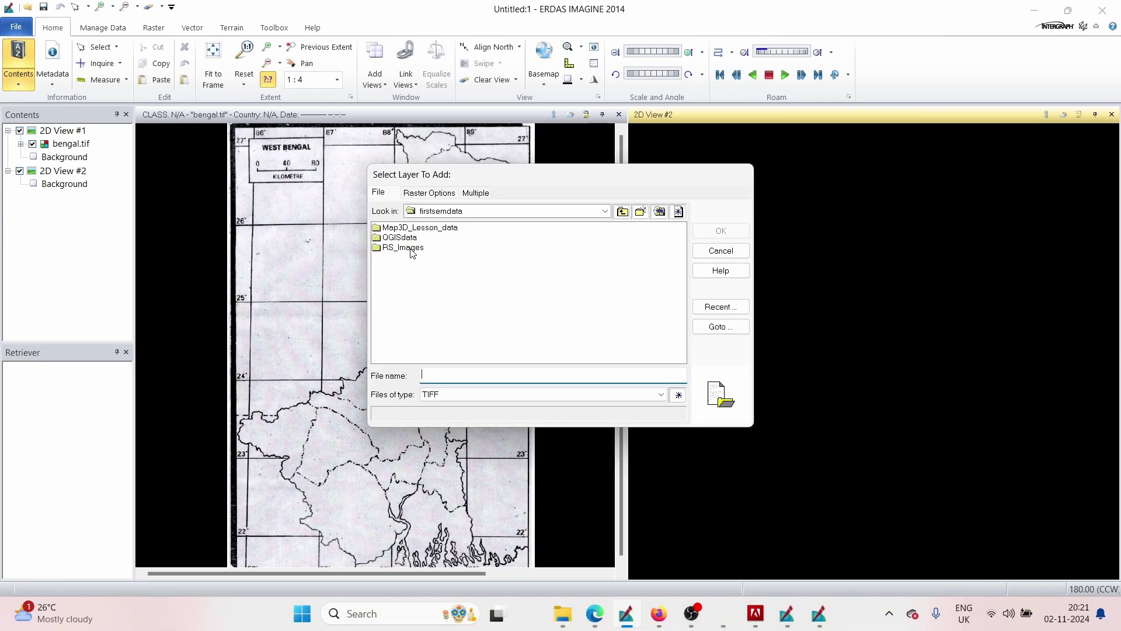
pyautogui.click(403, 248)
pyautogui.doubleClick(408, 250)
pyautogui.doubleClick(409, 250)
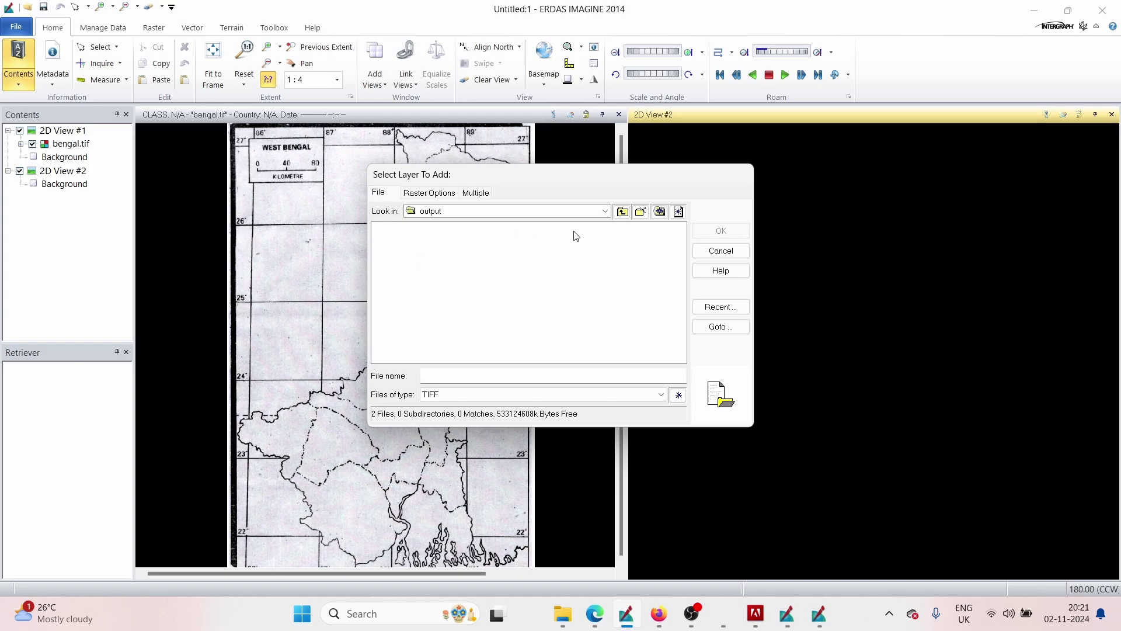
pyautogui.click(623, 212)
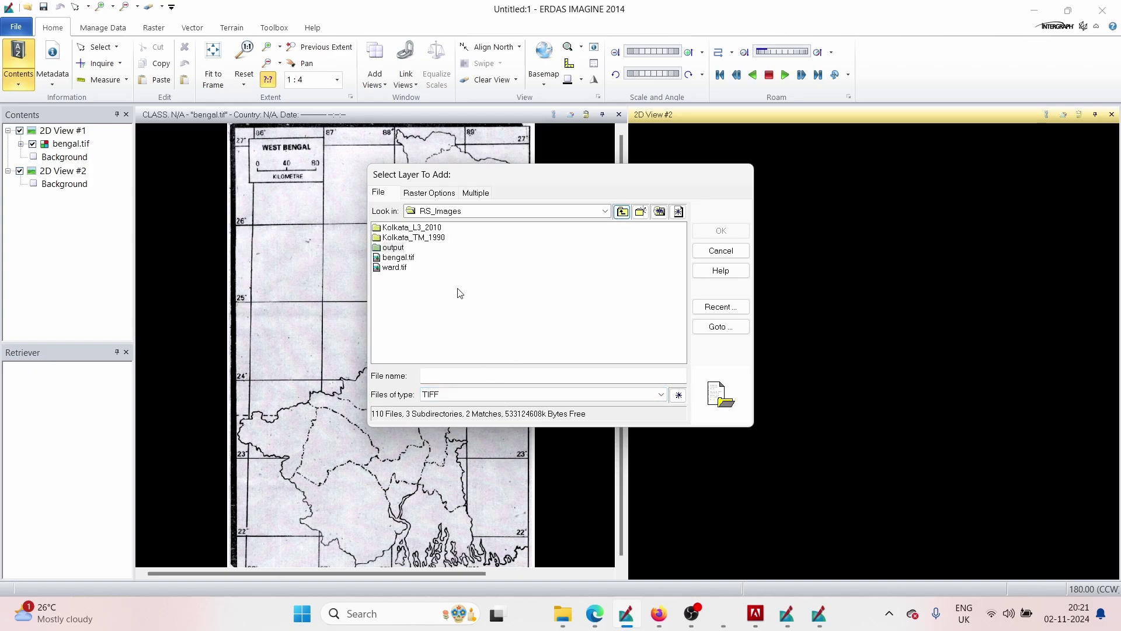
pyautogui.click(496, 396)
pyautogui.scroll(3, 473, 279)
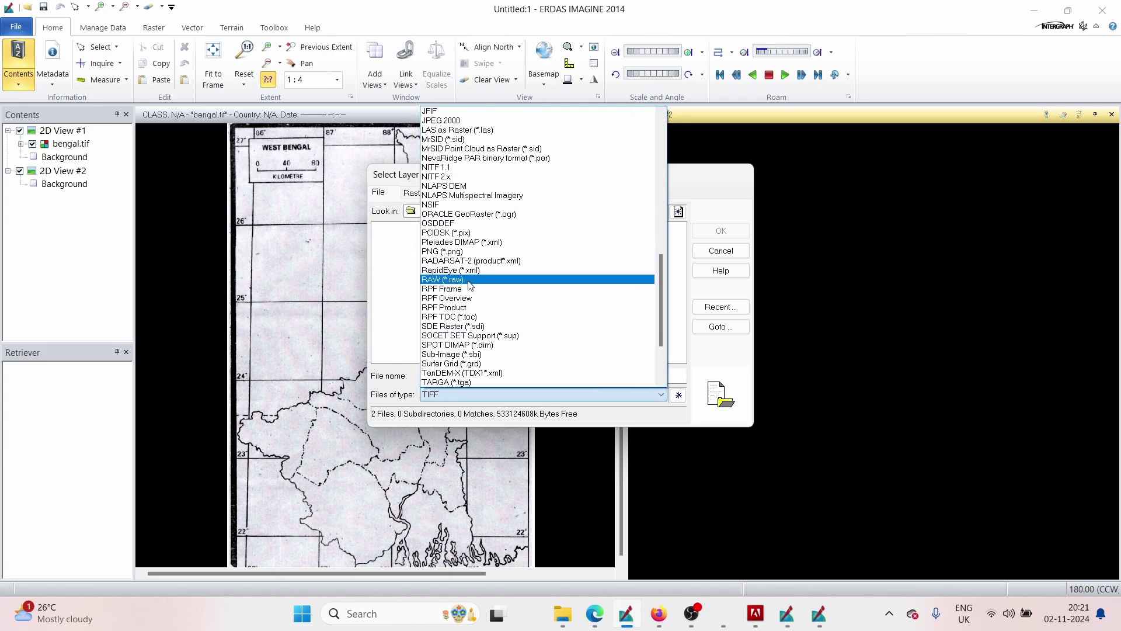
pyautogui.scroll(5, 472, 281)
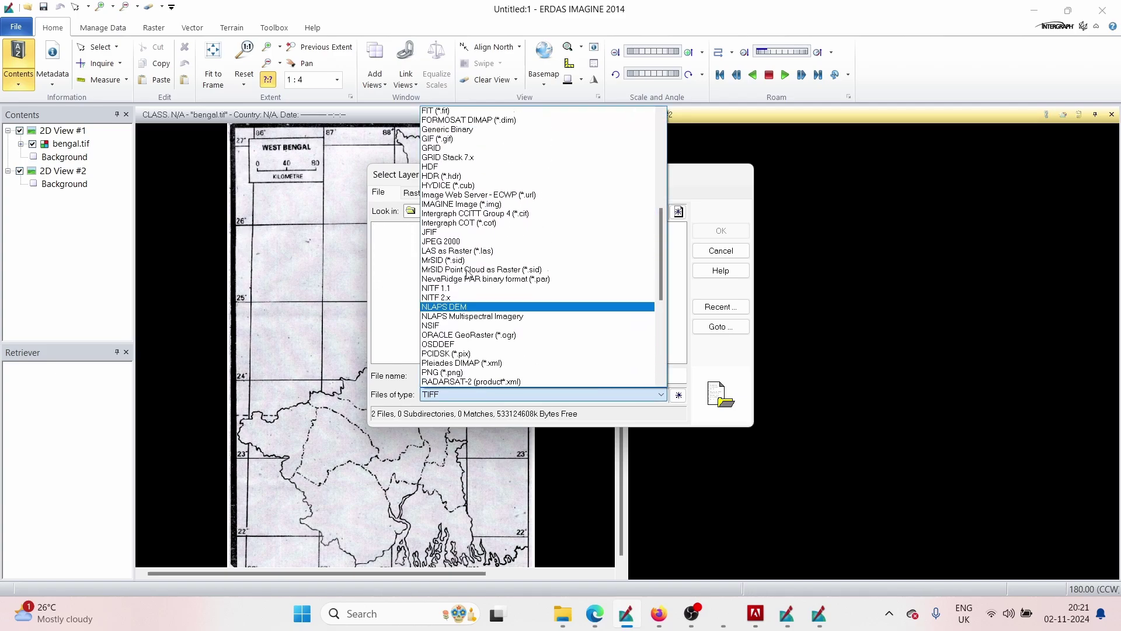
pyautogui.click(484, 225)
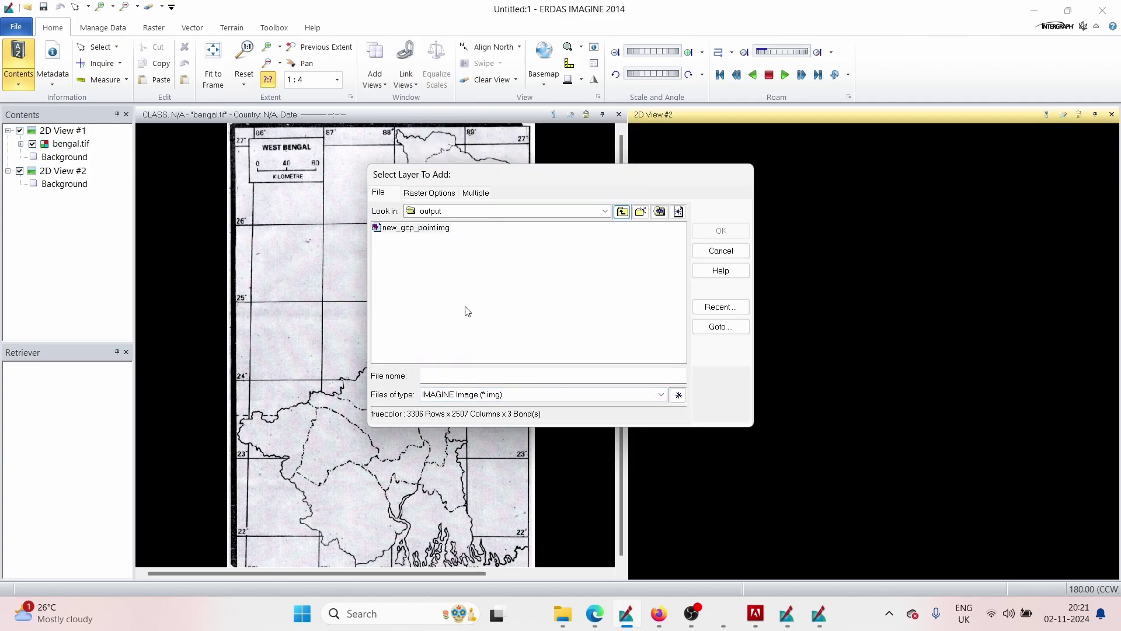
pyautogui.click(721, 231)
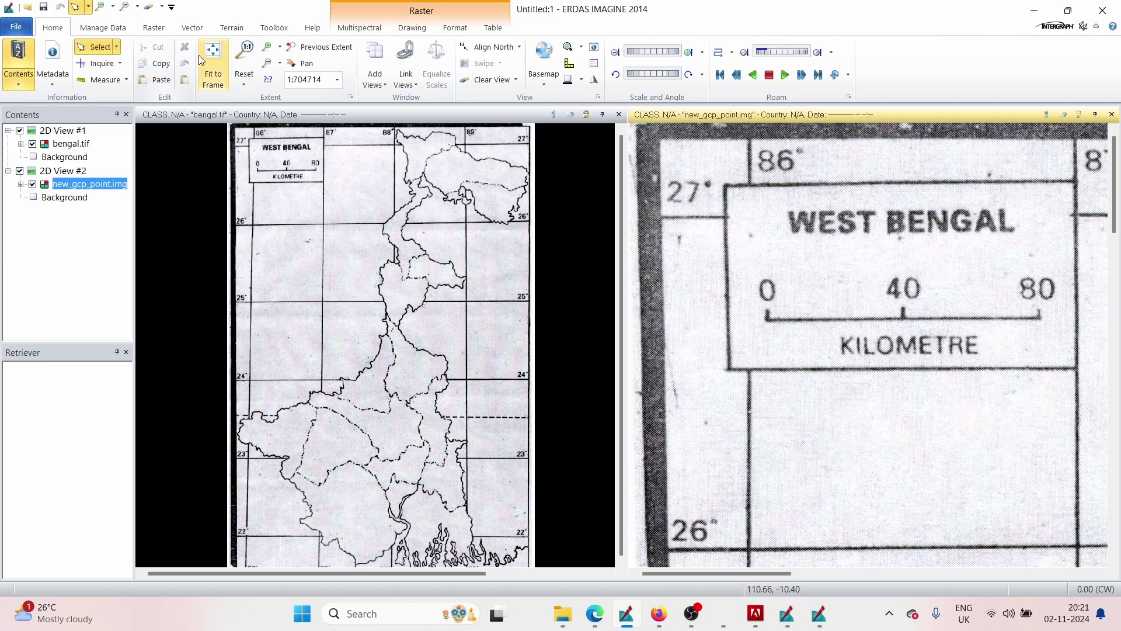
pyautogui.click(200, 55)
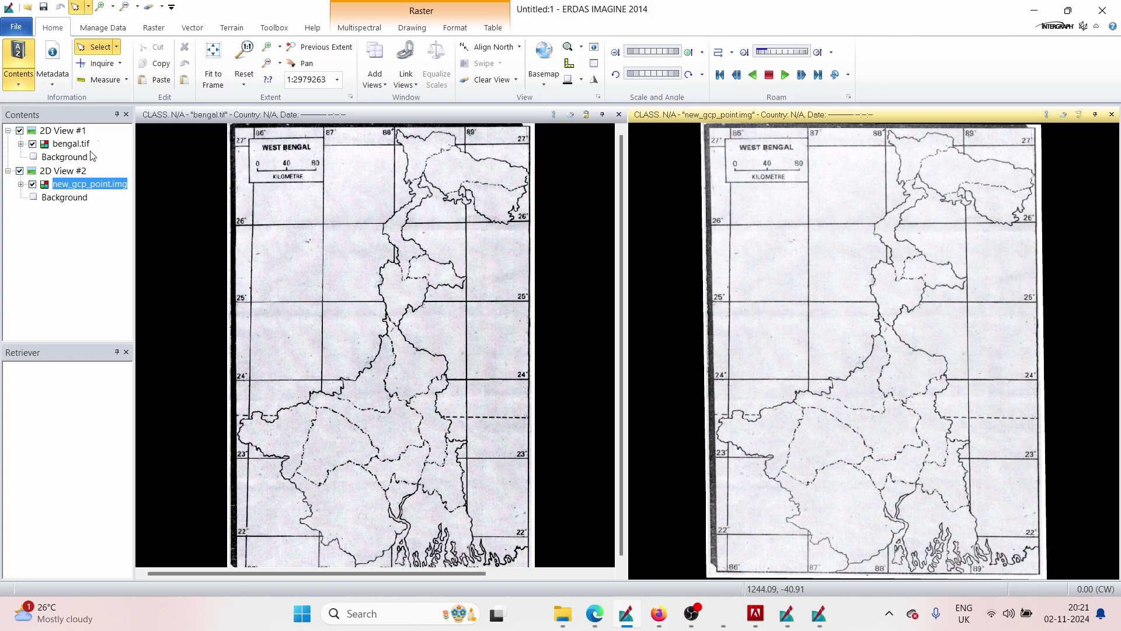
# - Check the projection information in the metadata of new_gcp_point.img and inspect the coordinates across the rectified map
pyautogui.click(65, 59)
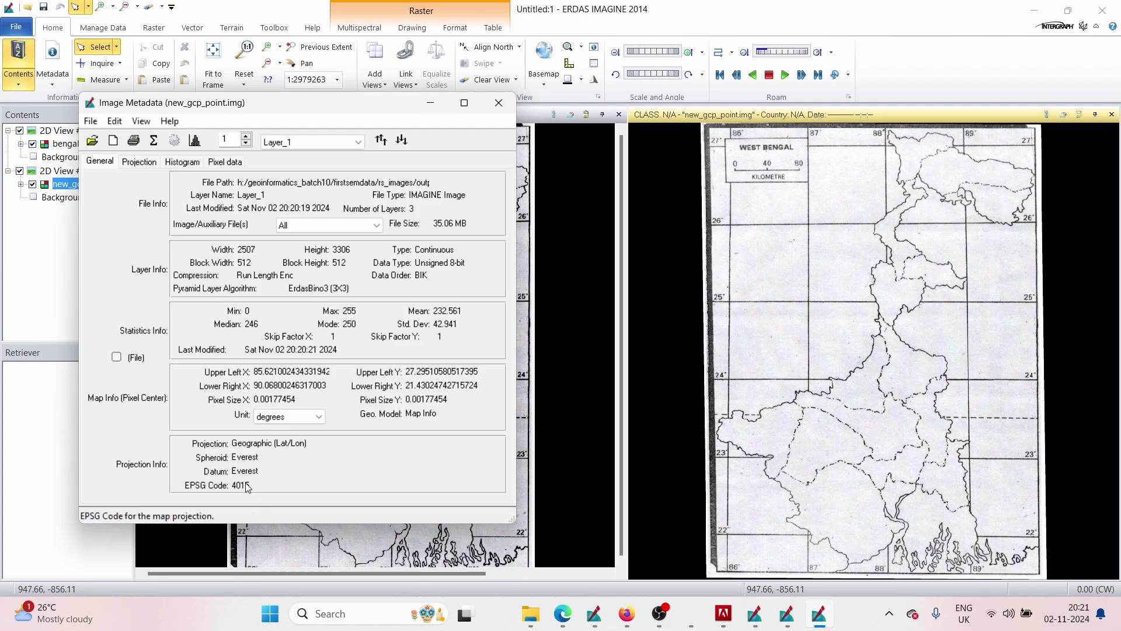
pyautogui.click(440, 104)
pyautogui.scroll(-1, 973, 362)
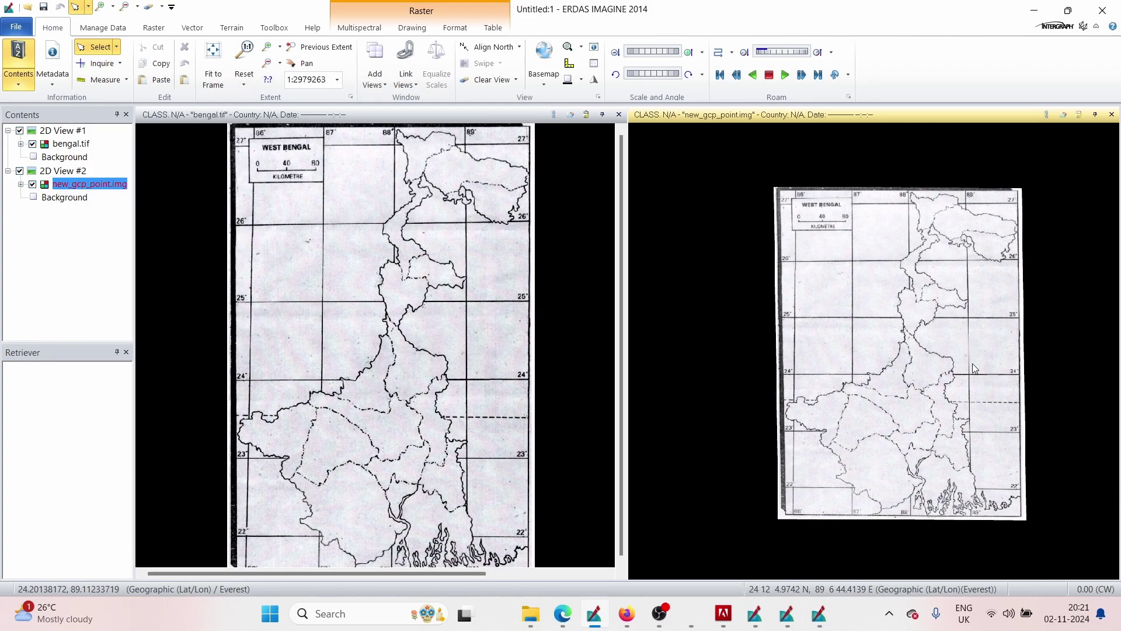
pyautogui.scroll(3, 973, 363)
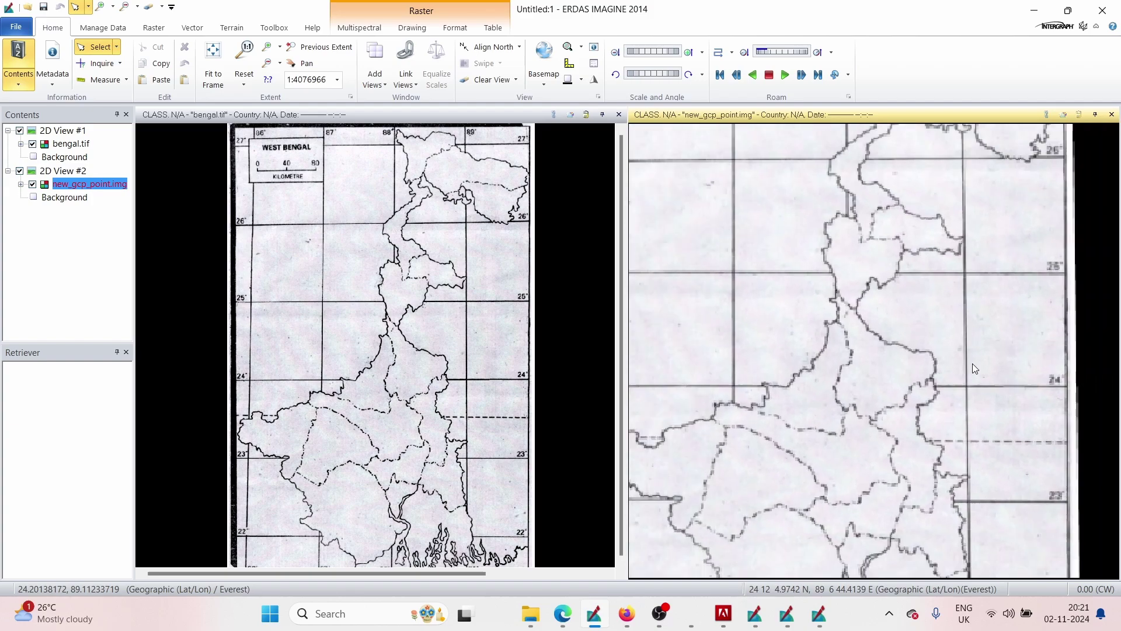
pyautogui.scroll(-3, 973, 363)
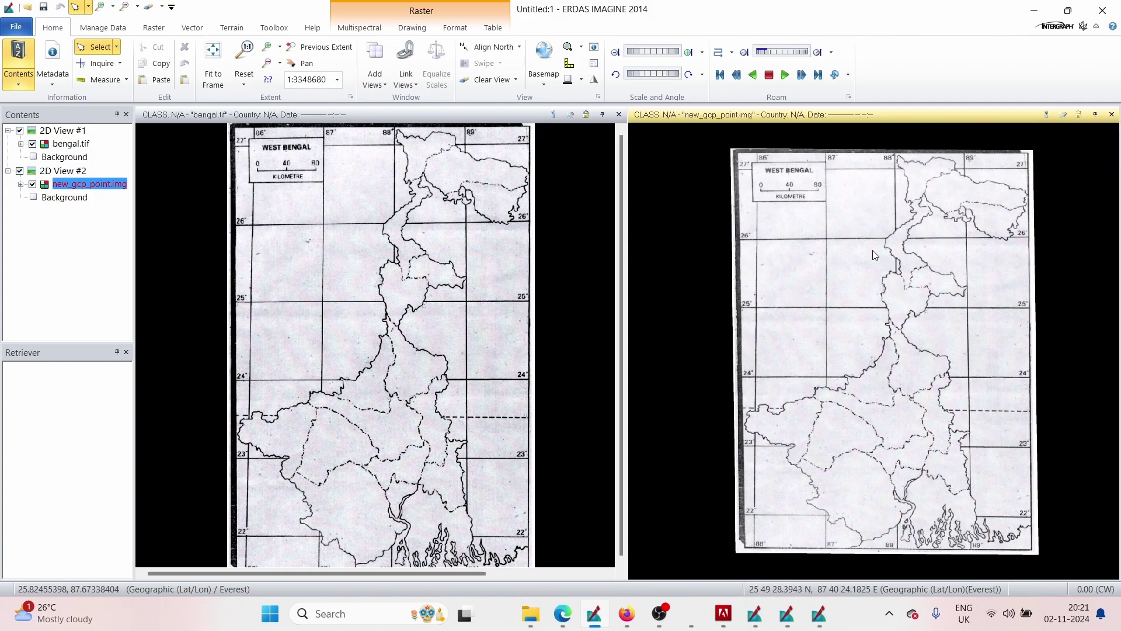